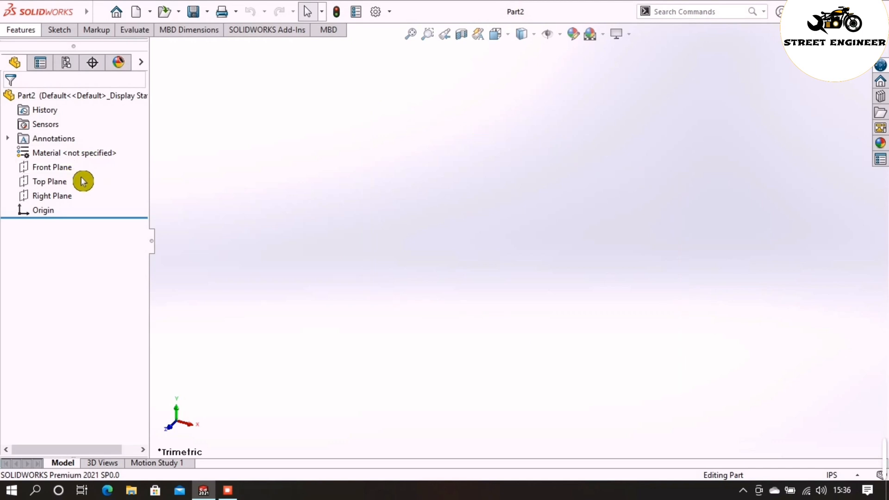
Start a sketch on the Front Plane with the Line tool.
{"action": "left_click", "coordinate": [54, 171]}
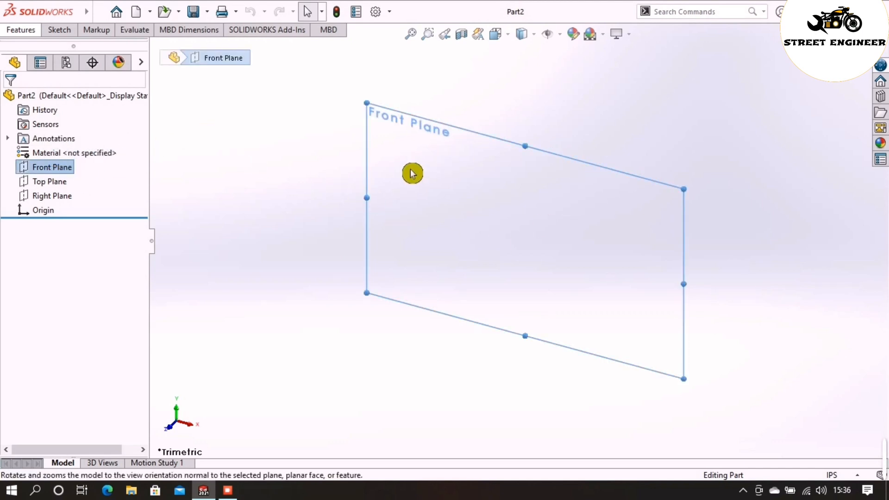
{"action": "left_click", "coordinate": [60, 31]}
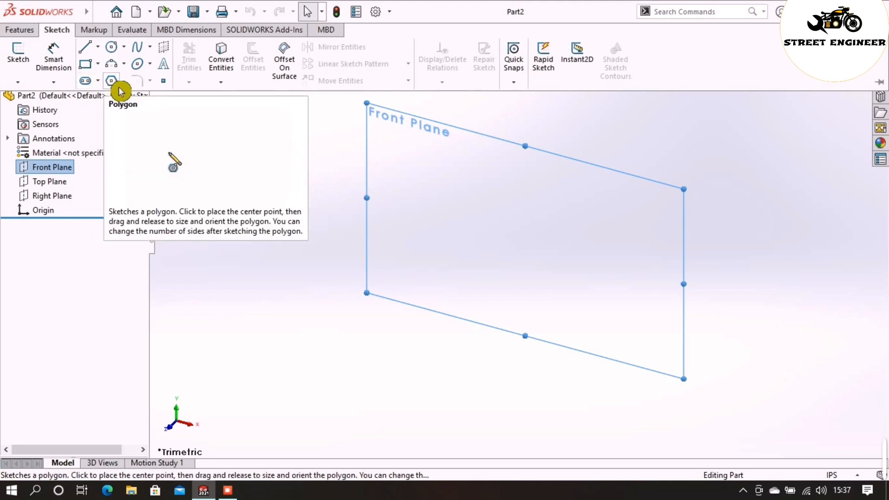
{"action": "left_click", "coordinate": [107, 55]}
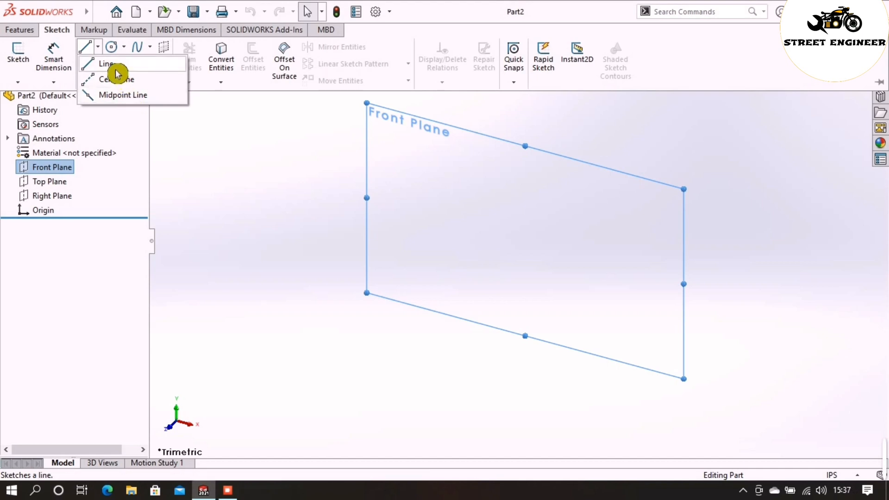
{"action": "left_click", "coordinate": [116, 73]}
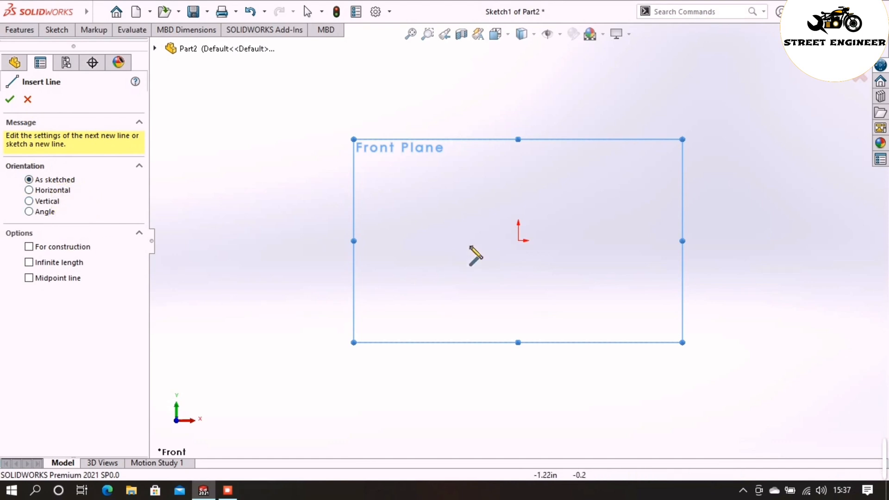
Sketch a horizontal line about 3.7 in long from the origin, a vertical line about 1.8 in upward, and a horizontal line back.
{"action": "left_click", "coordinate": [518, 241]}
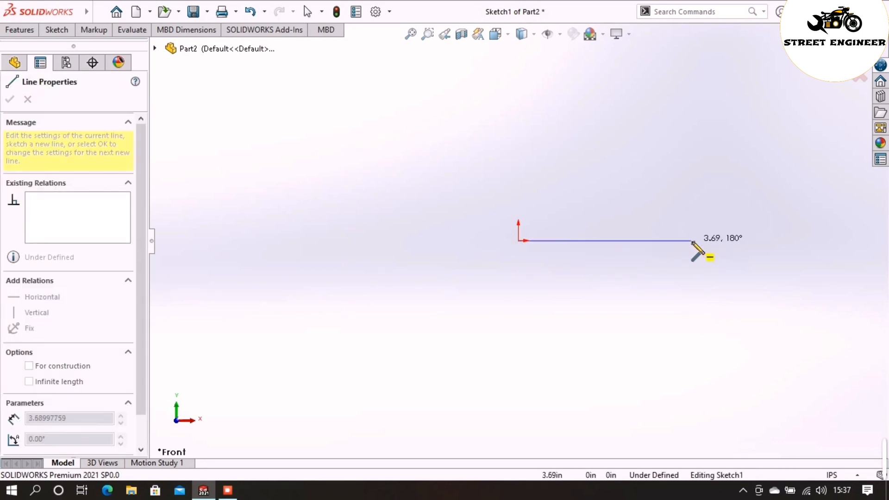
{"action": "left_click", "coordinate": [691, 240]}
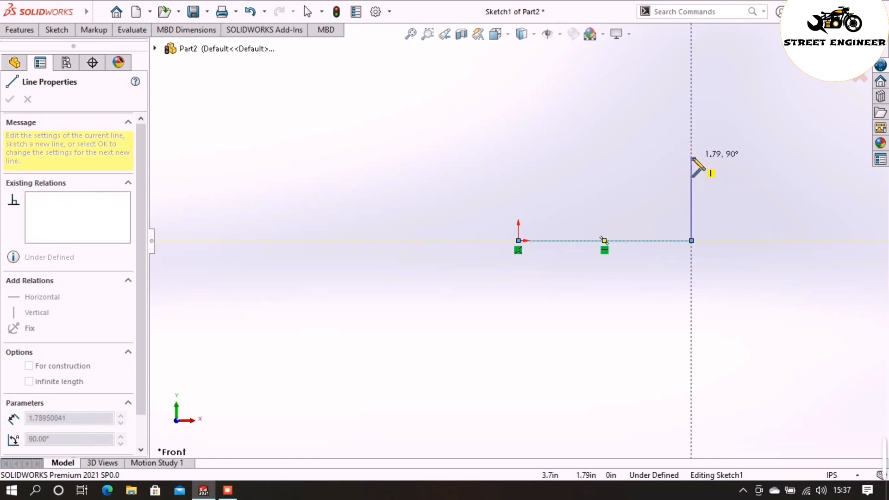
{"action": "left_click", "coordinate": [692, 157]}
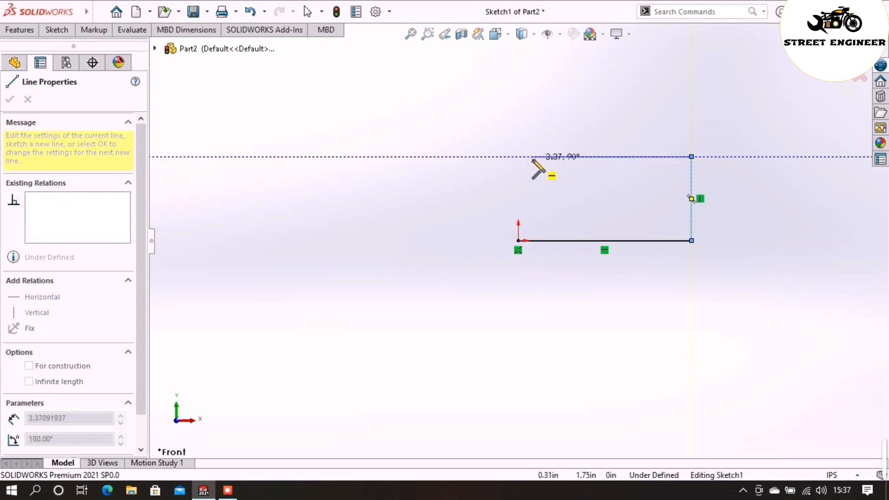
{"action": "left_click", "coordinate": [537, 156]}
Undo the upper horizontal and vertical lines, and delete the remaining horizontal line at the origin.
{"action": "key", "text": "ctrl+z"}
{"action": "key", "text": "ctrl+z"}
{"action": "key", "text": "ctrl+z"}
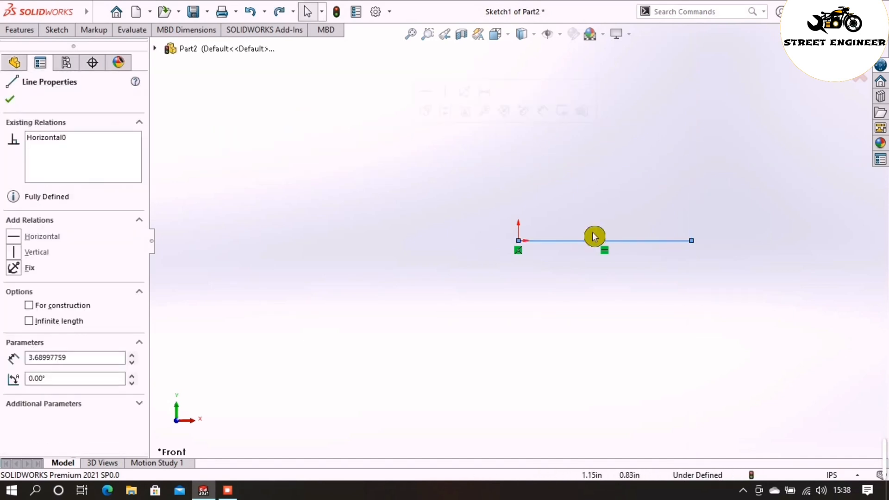
{"action": "left_click", "coordinate": [279, 11]}
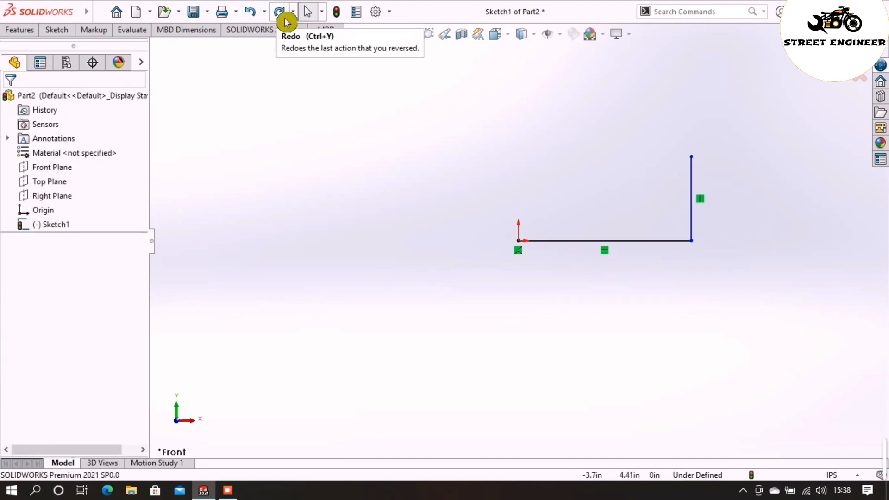
{"action": "left_click", "coordinate": [257, 16]}
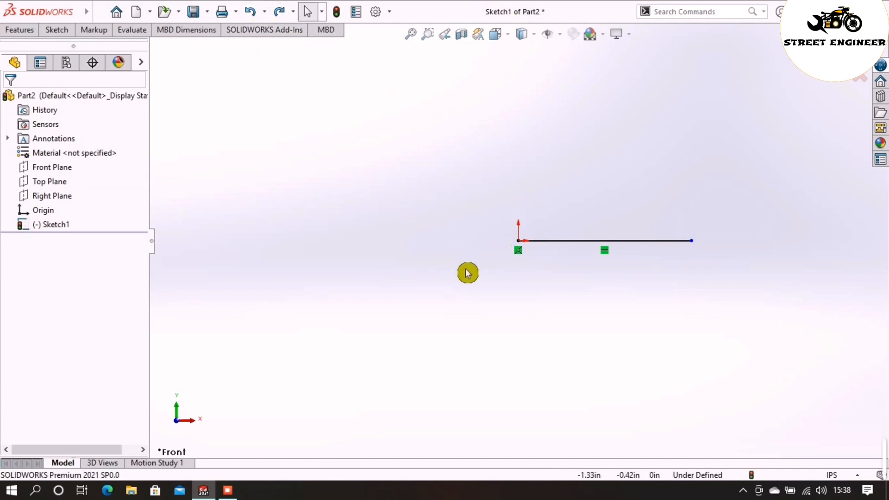
{"action": "left_click_drag", "start_coordinate": [458, 262], "coordinate": [768, 220]}
{"action": "key", "text": "Delete"}
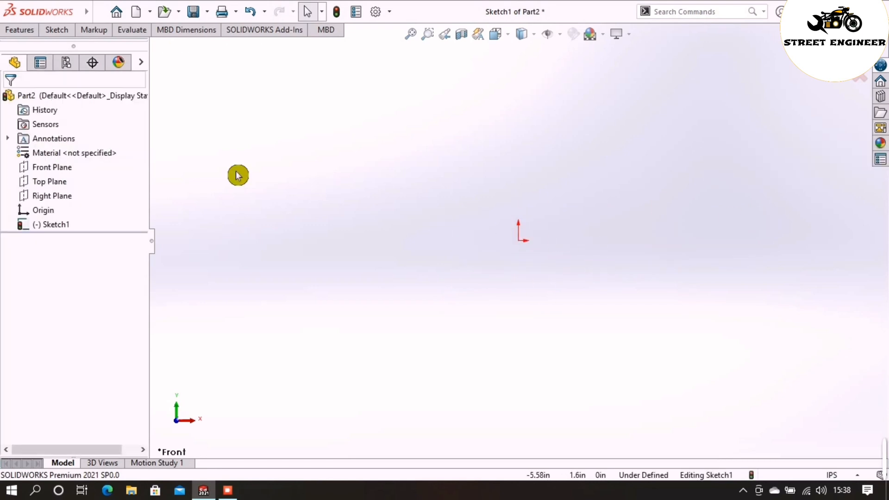
Sketch a slightly inclined line about 4.4 in long from the origin, rising toward its far end.
{"action": "left_click", "coordinate": [63, 171]}
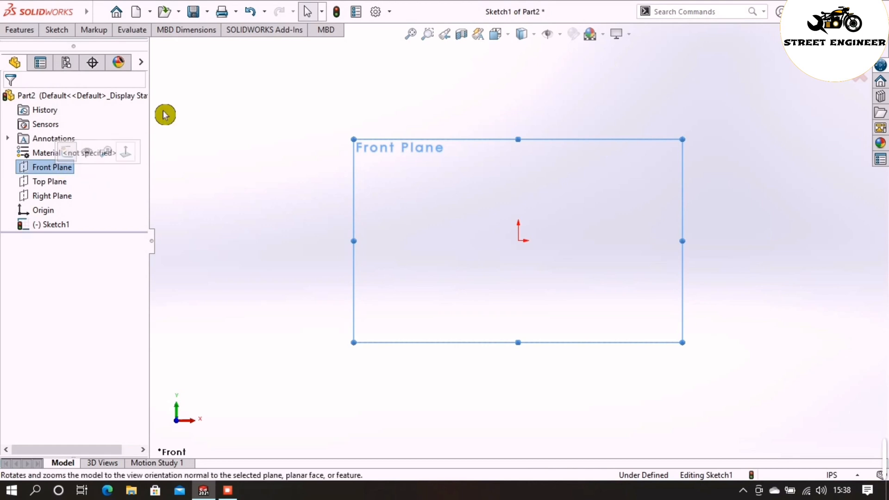
{"action": "left_click", "coordinate": [60, 30]}
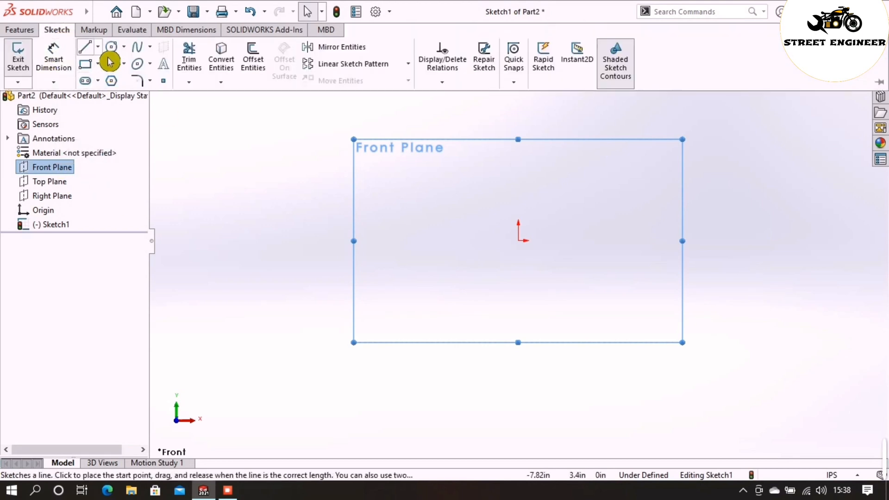
{"action": "left_click", "coordinate": [85, 47]}
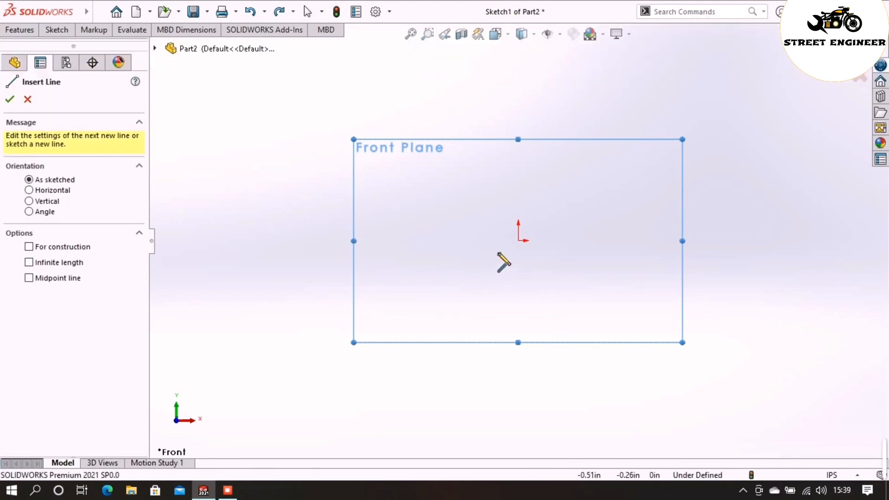
{"action": "left_click", "coordinate": [518, 240]}
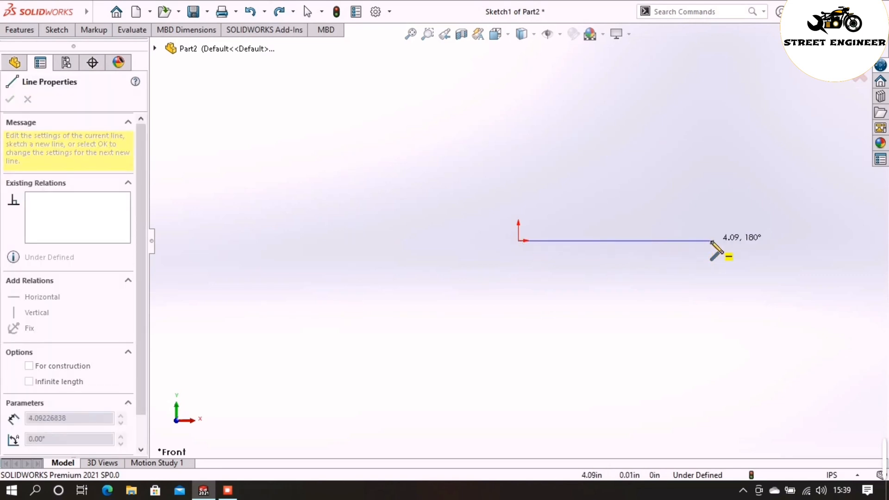
{"action": "left_click", "coordinate": [724, 225]}
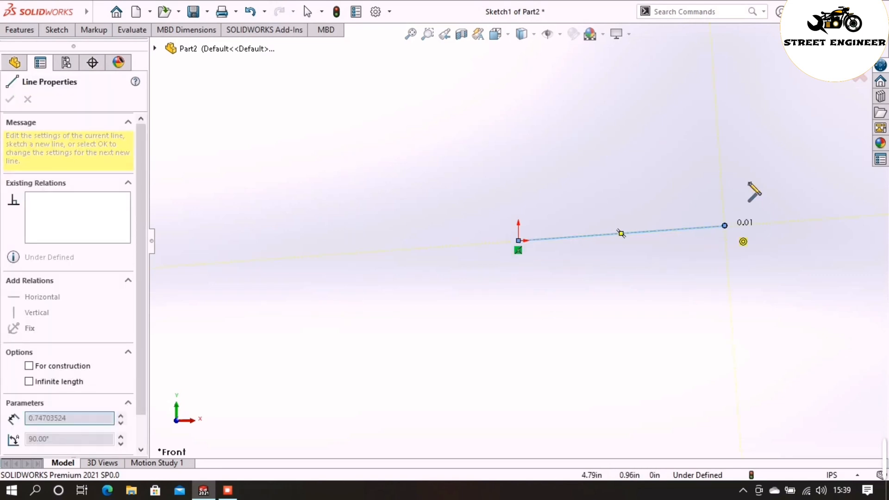
{"action": "key", "text": "Escape"}
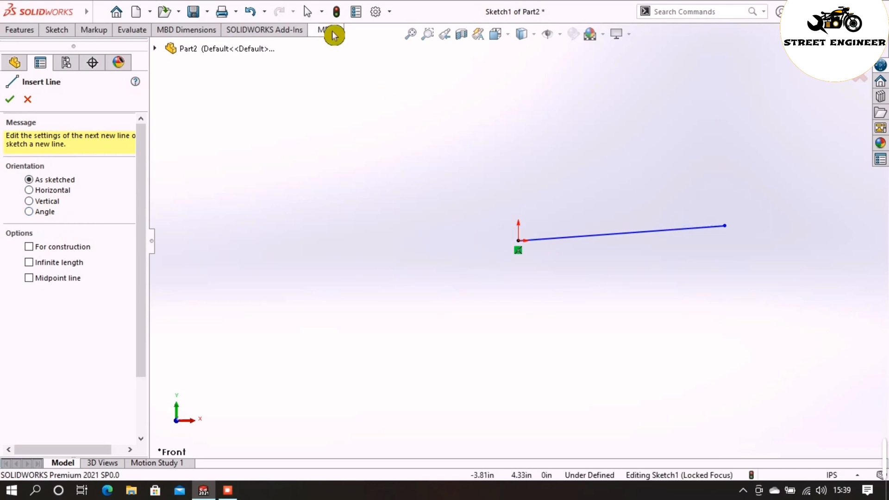
{"action": "left_click", "coordinate": [308, 12]}
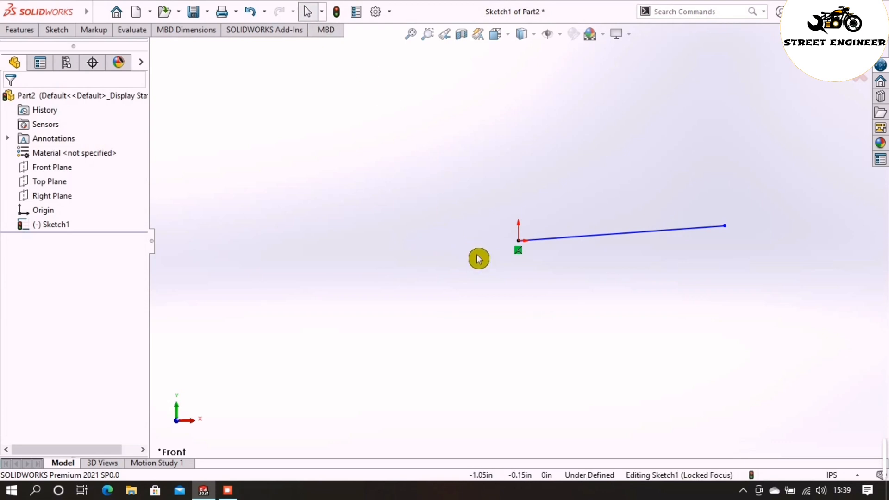
Add a Horizontal relation between the two endpoints of the line starting at the origin.
{"action": "left_click", "coordinate": [517, 240]}
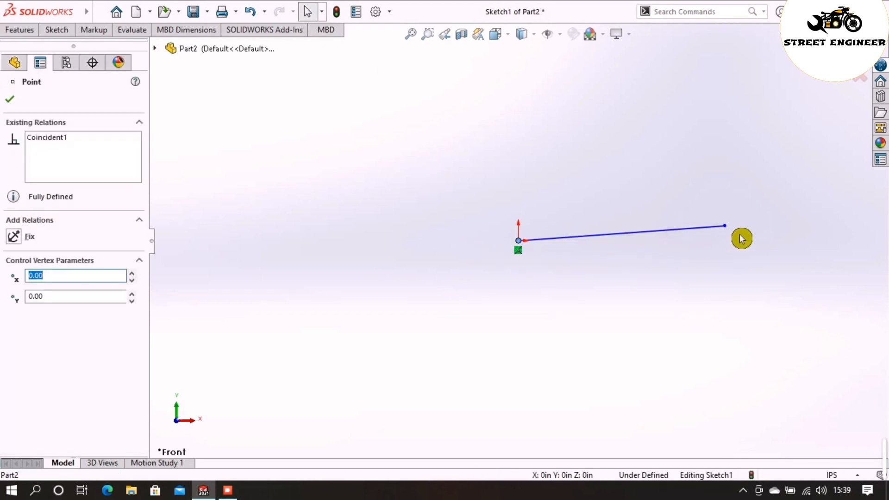
{"action": "left_click", "coordinate": [724, 226], "text": "ctrl"}
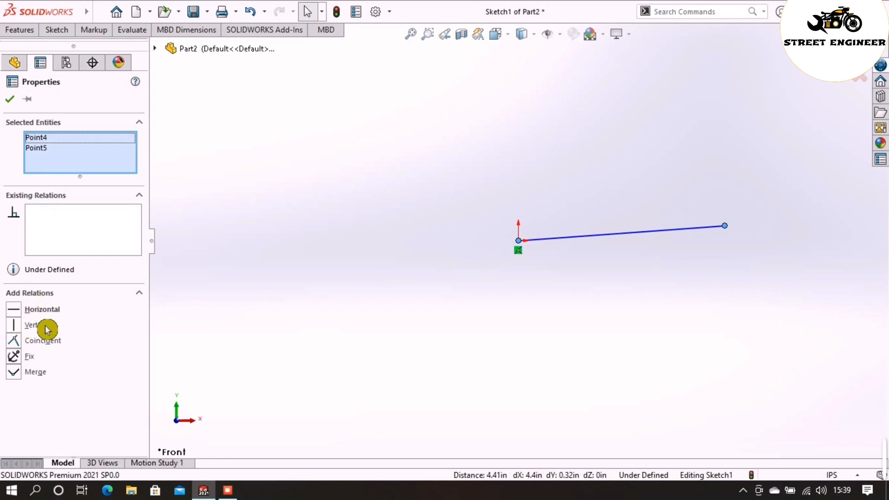
{"action": "left_click", "coordinate": [23, 318]}
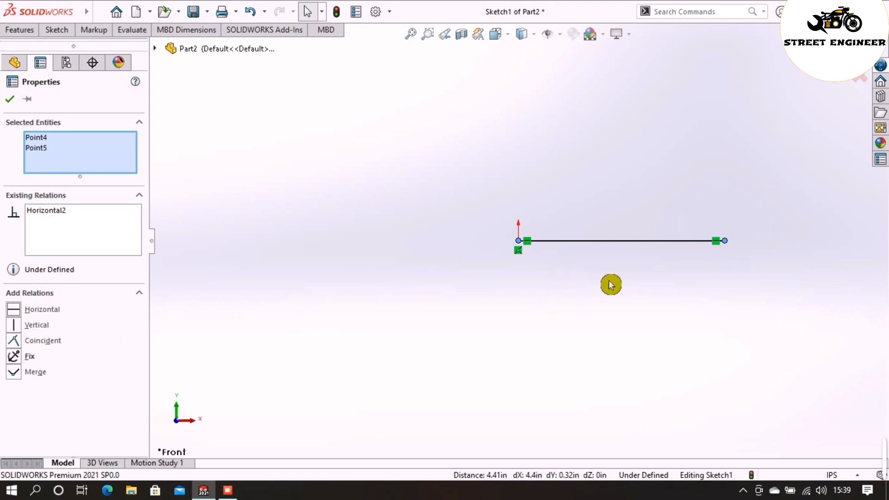
Sketch a separate, steeply inclined line about 3.3 in long to the left of the origin.
{"action": "left_click", "coordinate": [58, 31]}
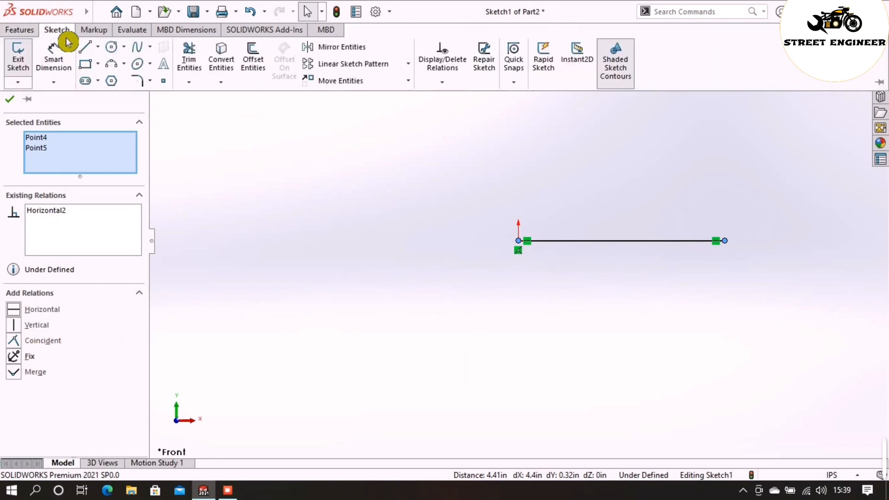
{"action": "left_click", "coordinate": [85, 47]}
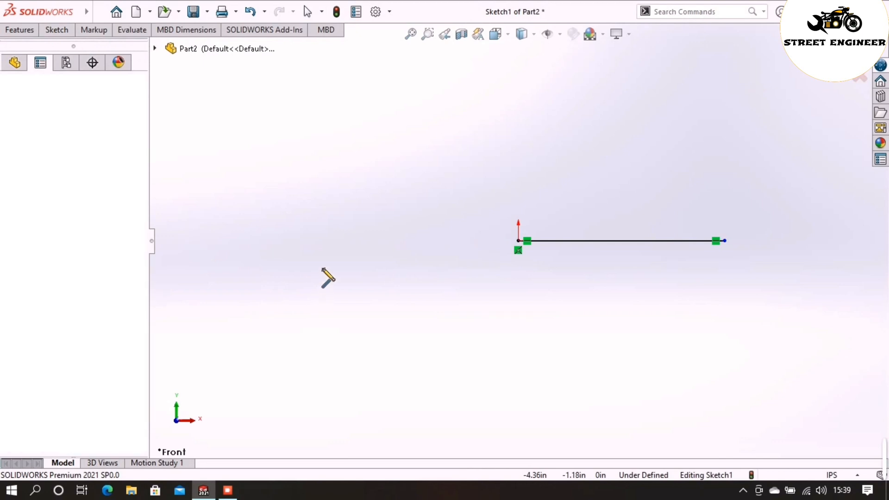
{"action": "left_click", "coordinate": [313, 297]}
{"action": "left_click", "coordinate": [359, 149]}
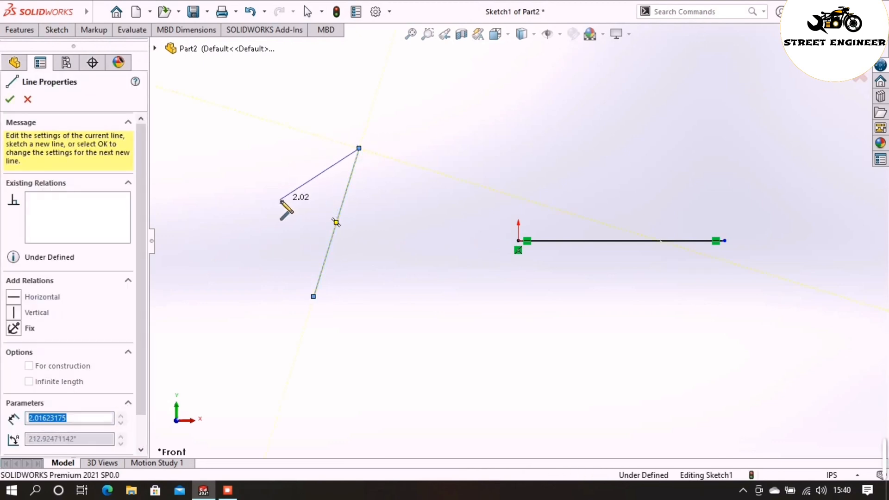
{"action": "key", "text": "Escape"}
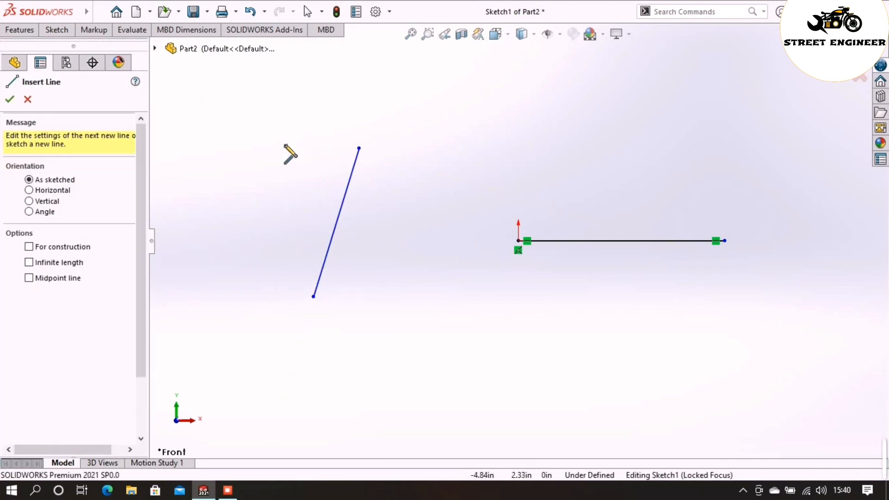
{"action": "right_click", "coordinate": [299, 175]}
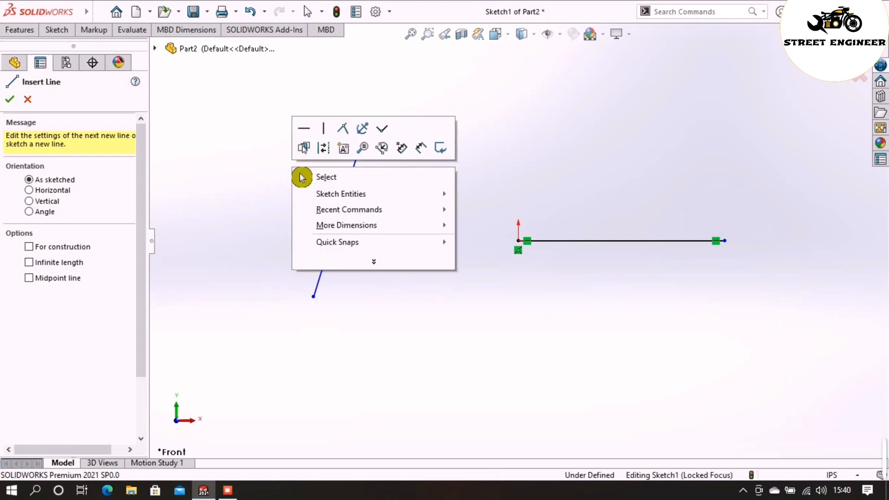
{"action": "left_click", "coordinate": [330, 188]}
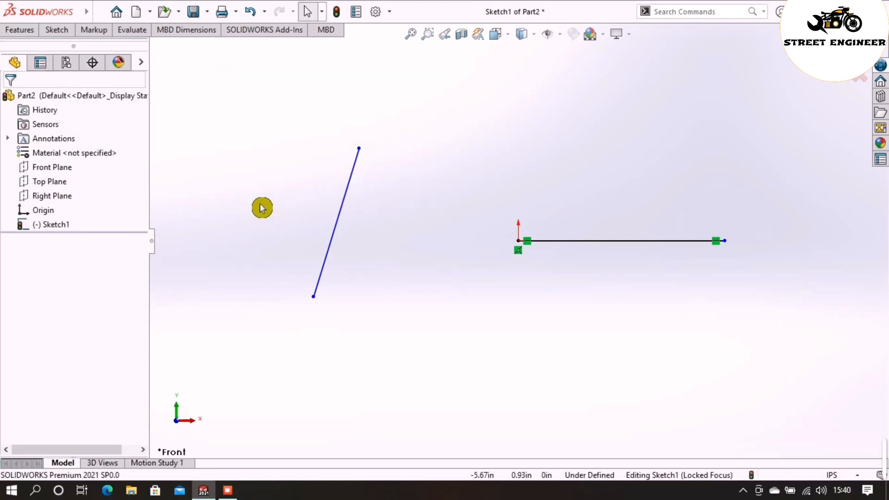
Add a Vertical relation between the two endpoints of the steeply inclined line.
{"action": "left_click", "coordinate": [313, 297]}
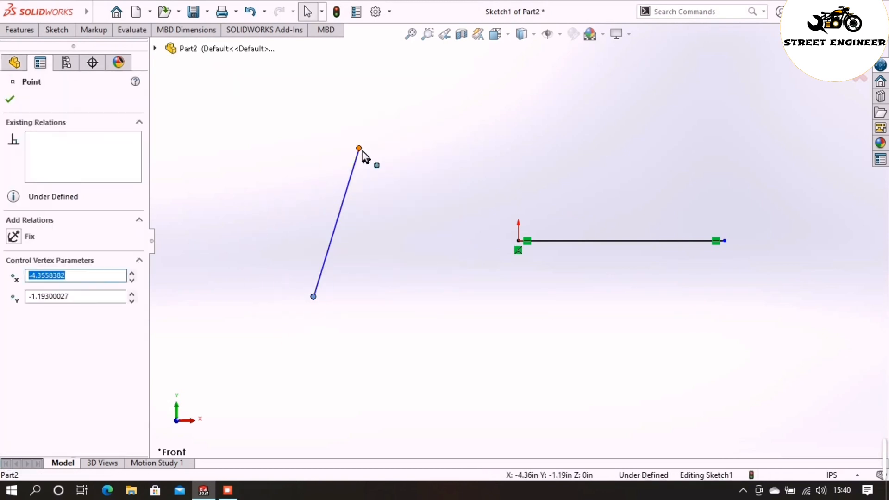
{"action": "left_click", "coordinate": [360, 148], "text": "ctrl"}
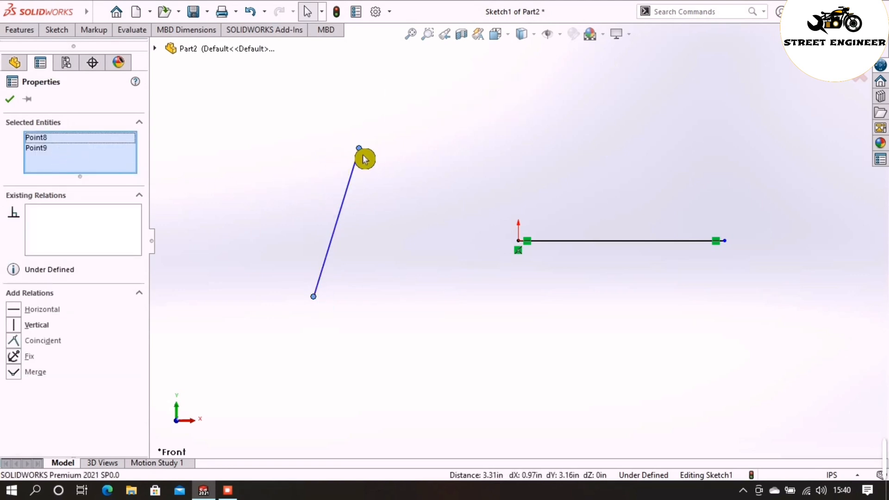
{"action": "left_click", "coordinate": [29, 326]}
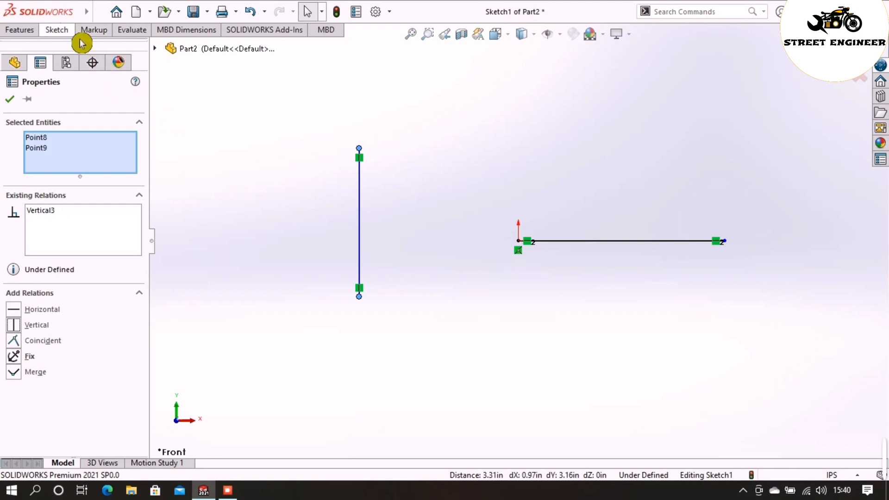
Dimension the distance between the vertical line's endpoints and set it to 2 in.
{"action": "key", "text": "Escape"}
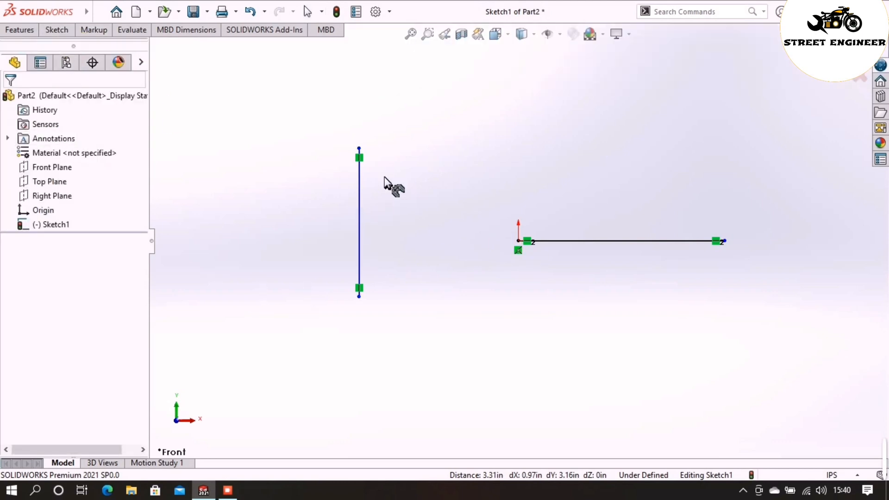
{"action": "left_click", "coordinate": [359, 148]}
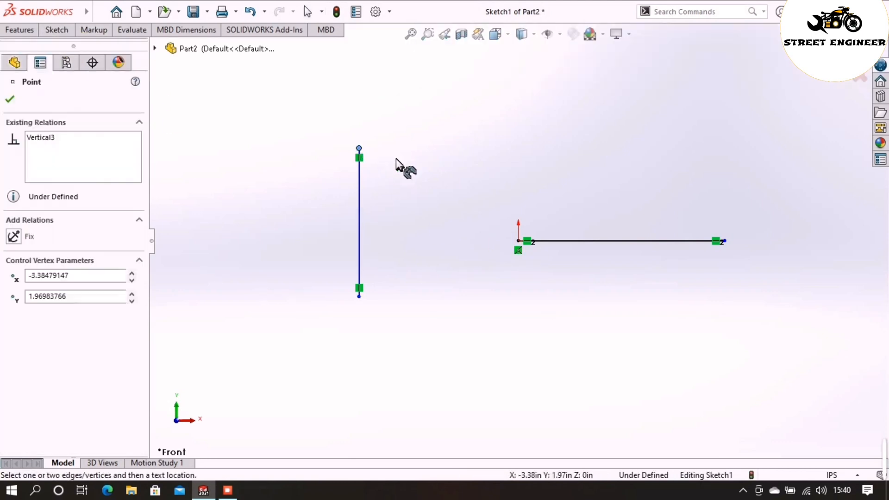
{"action": "left_click", "coordinate": [359, 296]}
{"action": "left_click", "coordinate": [443, 291]}
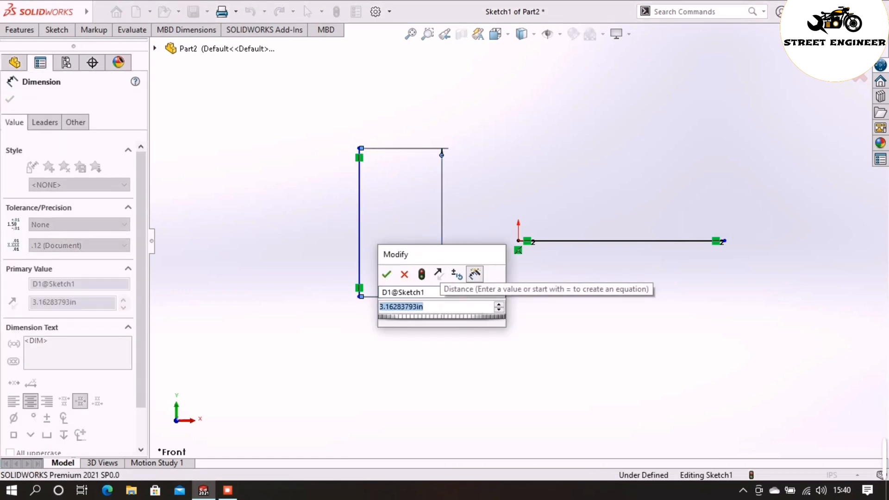
{"action": "type", "text": "2"}
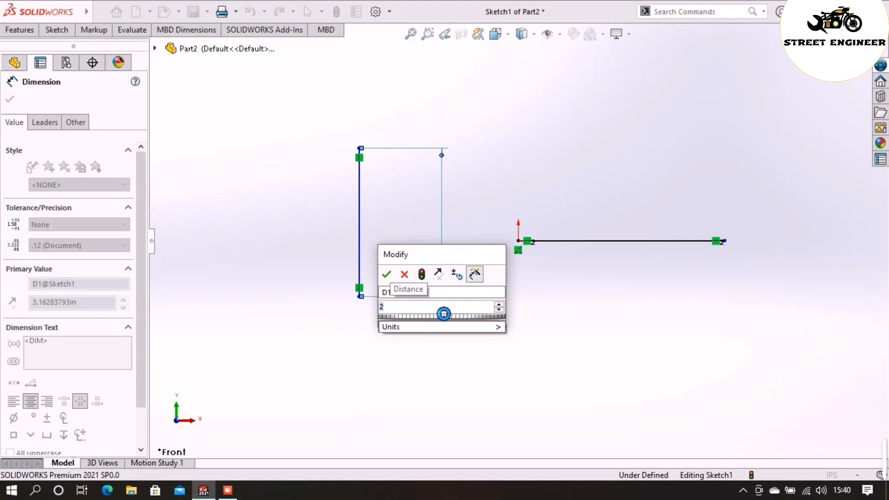
{"action": "key", "text": "Return"}
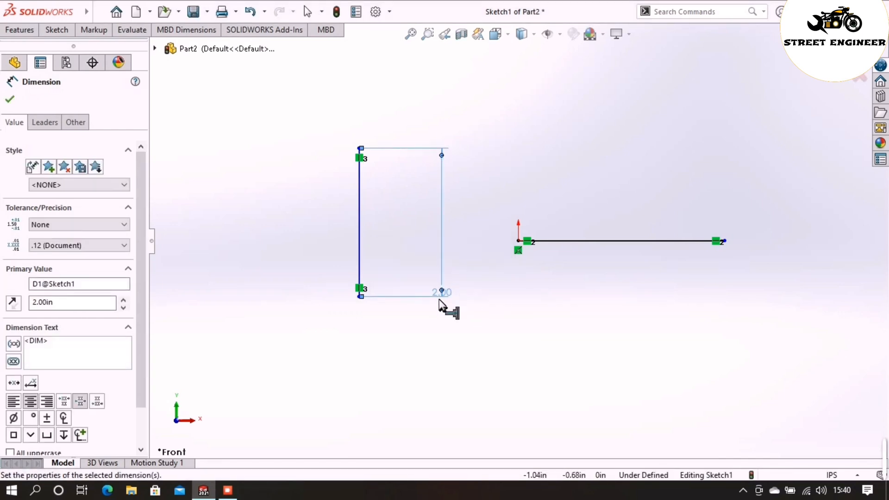
Dimension the distance between the horizontal line's endpoints and set it to 1 in.
{"action": "left_click", "coordinate": [518, 241]}
{"action": "left_click", "coordinate": [725, 241]}
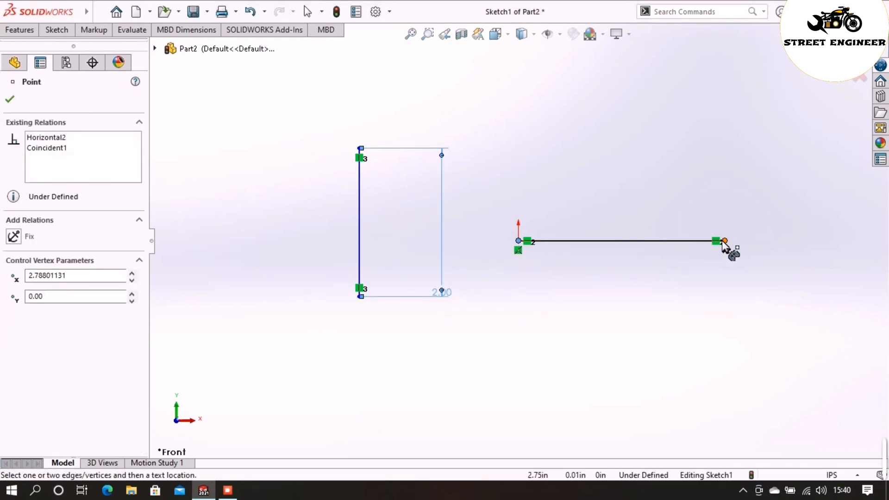
{"action": "left_click", "coordinate": [715, 147]}
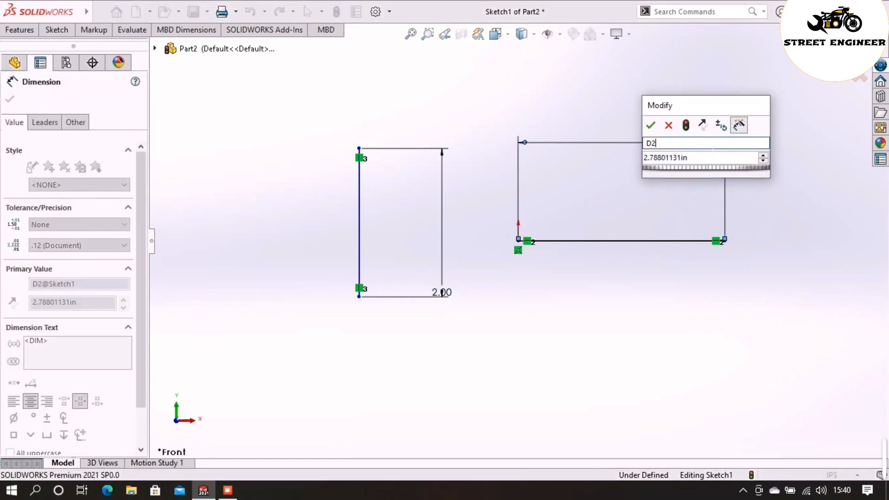
{"action": "type", "text": "1"}
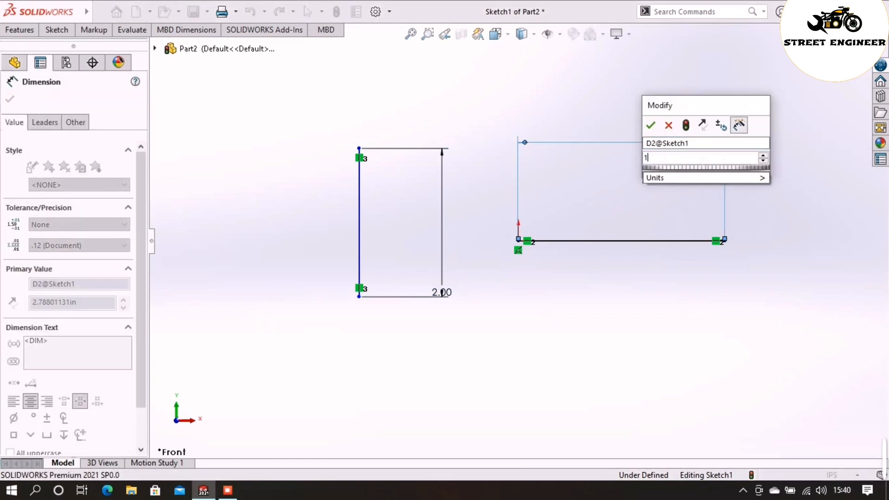
{"action": "key", "text": "Return"}
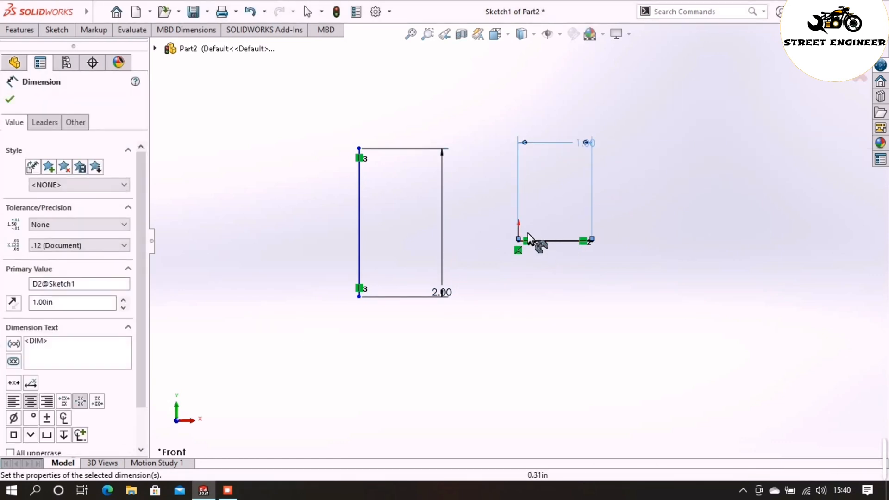
{"action": "key", "text": "Escape"}
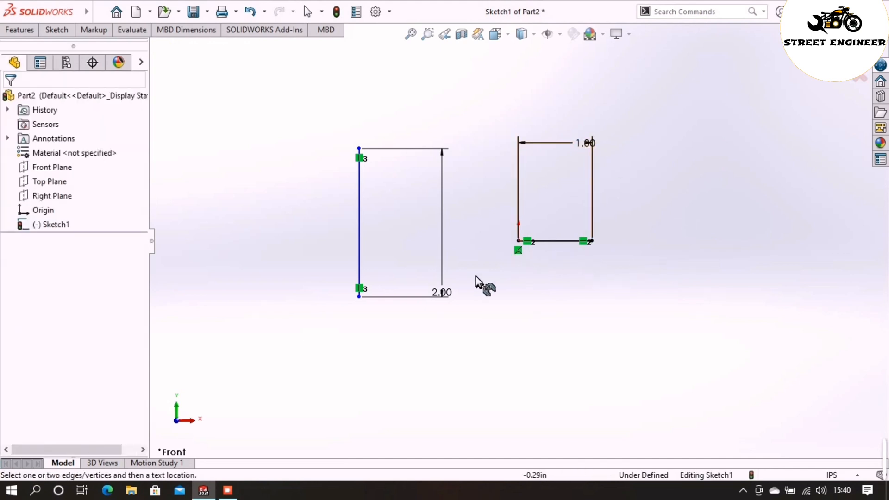
{"action": "key", "text": "Escape"}
Delete both lines together with their relations and dimensions from the sketch.
{"action": "mouse_move", "coordinate": [327, 331]}
{"action": "left_mouse_down"}
{"action": "mouse_move", "coordinate": [347, 277]}
{"action": "mouse_move", "coordinate": [643, 104]}
{"action": "left_mouse_up"}
{"action": "key", "text": "Delete"}
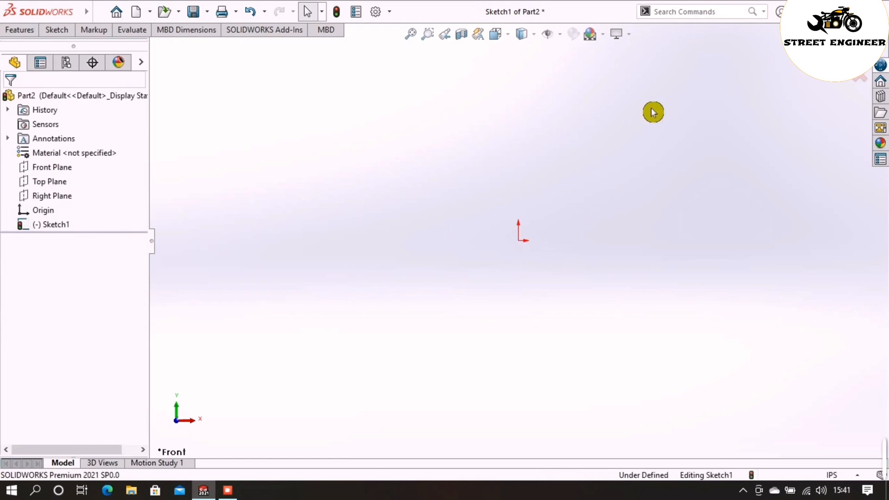
Sketch a closed triangle of lines around the origin, with a nearly horizontal base about 4.1 in long and the apex above it.
{"action": "left_click", "coordinate": [46, 167]}
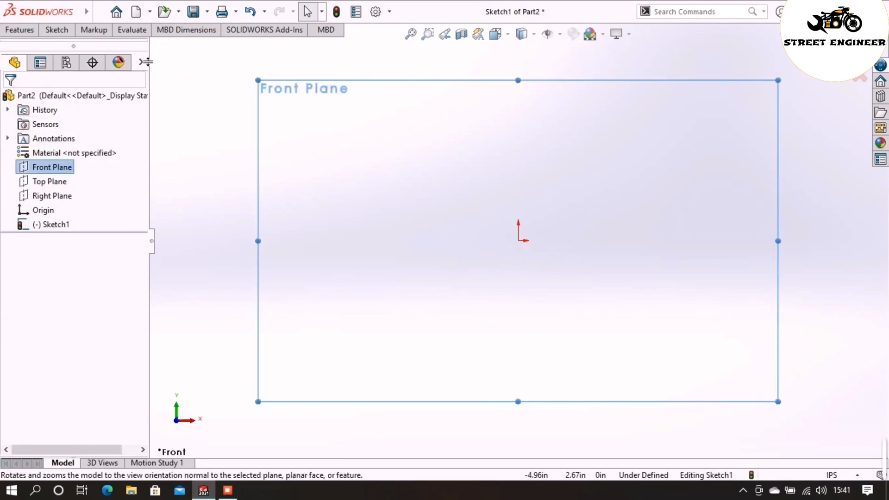
{"action": "left_click", "coordinate": [57, 29]}
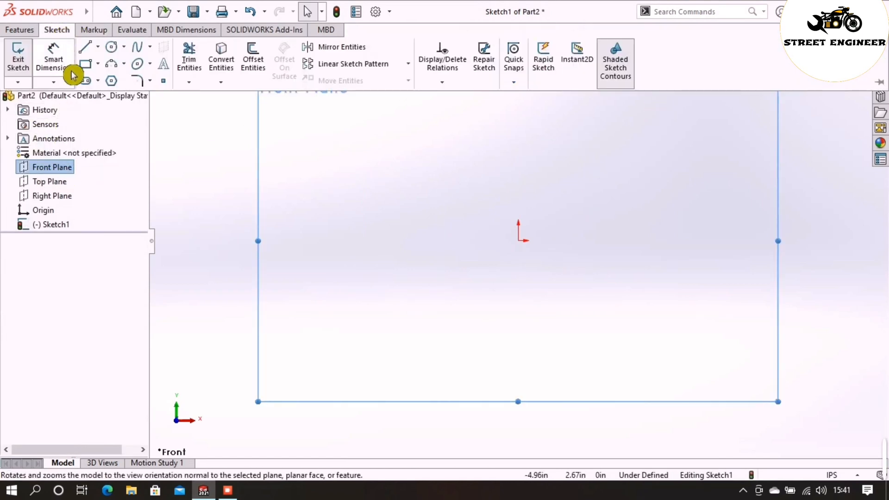
{"action": "left_click", "coordinate": [94, 54]}
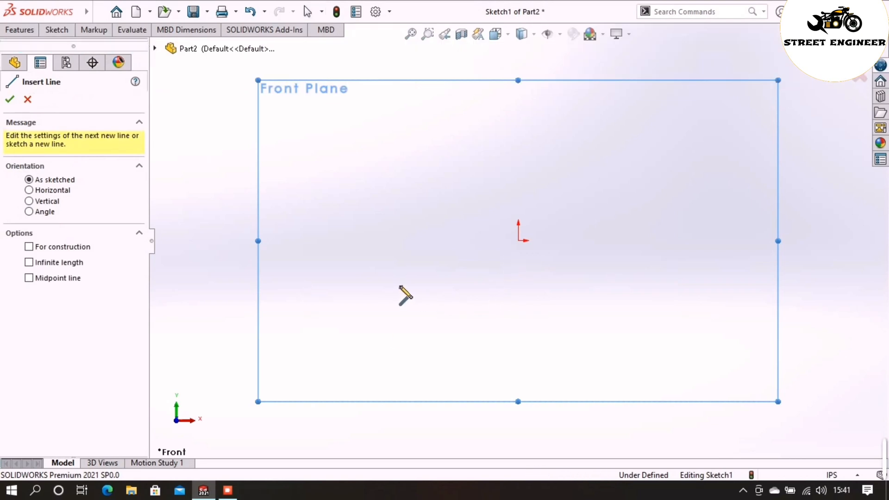
{"action": "left_click", "coordinate": [399, 285]}
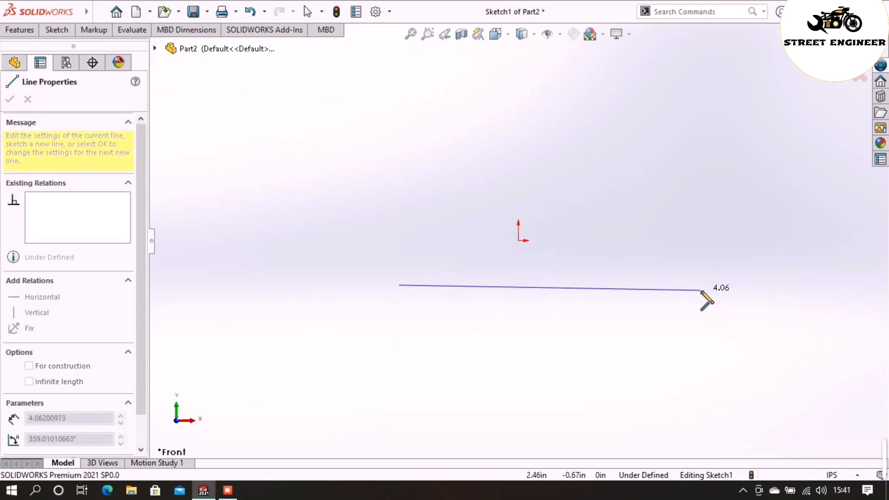
{"action": "left_click", "coordinate": [701, 290]}
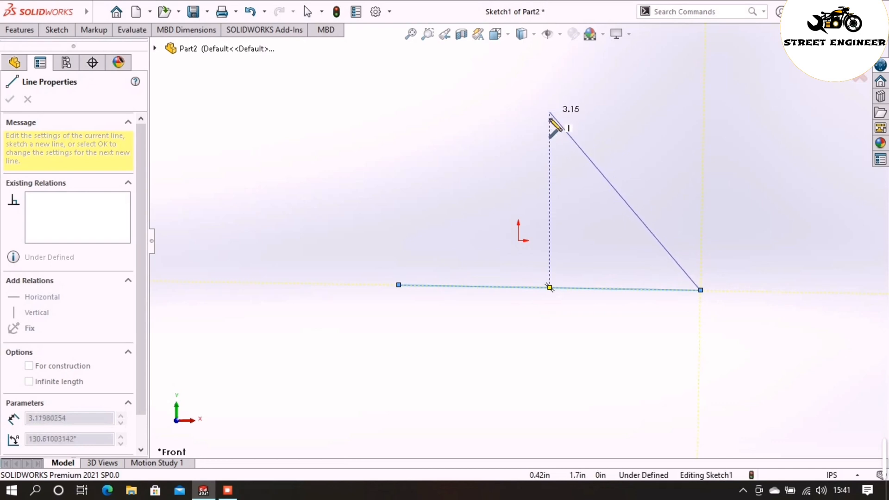
{"action": "left_click", "coordinate": [550, 109]}
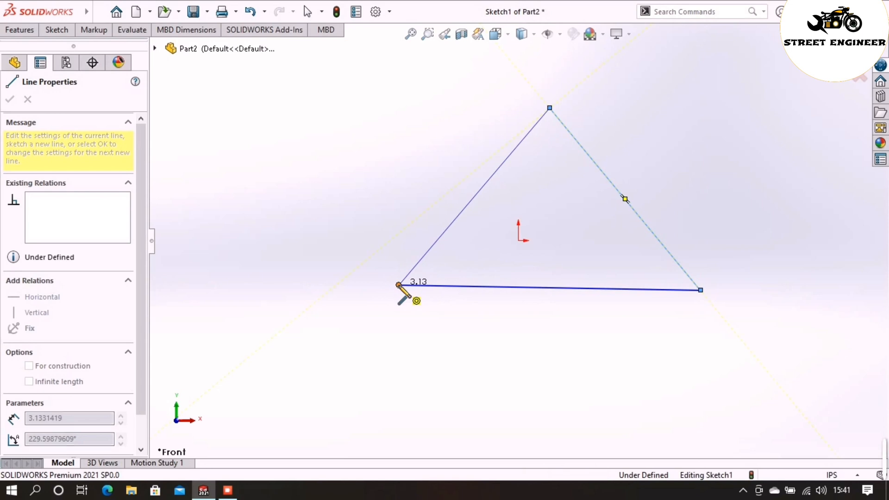
{"action": "left_click", "coordinate": [399, 284]}
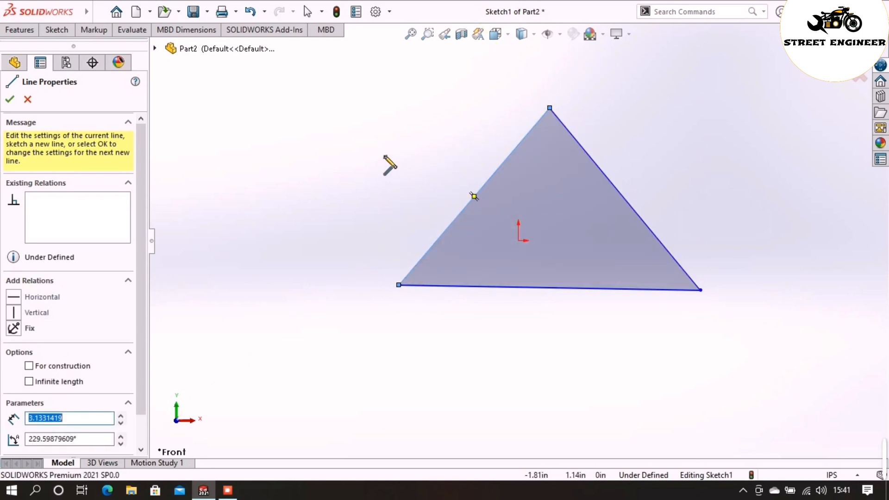
{"action": "right_click", "coordinate": [389, 162]}
{"action": "left_click", "coordinate": [414, 162]}
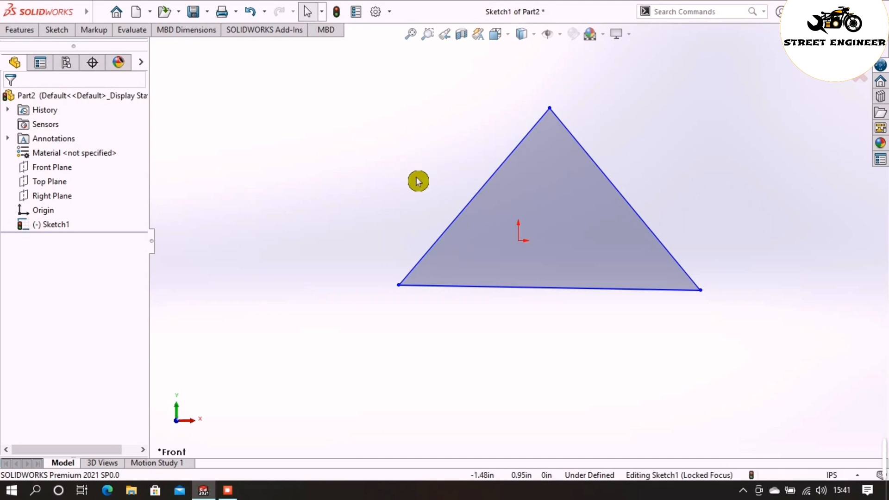
{"action": "scroll", "coordinate": [418, 182], "scroll_direction": "down", "scroll_amount": 2}
{"action": "scroll", "coordinate": [418, 181], "scroll_direction": "up", "scroll_amount": 2}
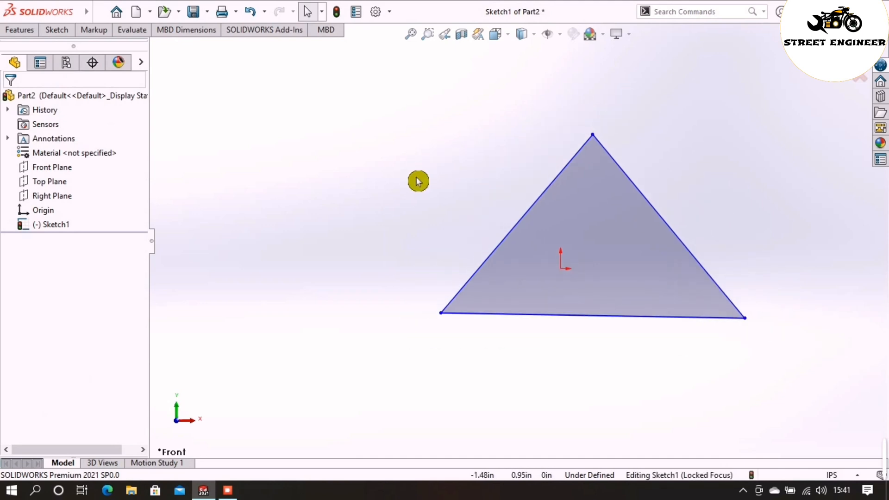
{"action": "scroll", "coordinate": [418, 181], "scroll_direction": "up", "scroll_amount": 1}
{"action": "mouse_move", "coordinate": [418, 182]}
{"action": "middle_mouse_down"}
{"action": "mouse_move", "coordinate": [309, 193]}
{"action": "mouse_move", "coordinate": [393, 196]}
{"action": "mouse_move", "coordinate": [407, 181]}
{"action": "mouse_move", "coordinate": [369, 193]}
{"action": "middle_mouse_up"}
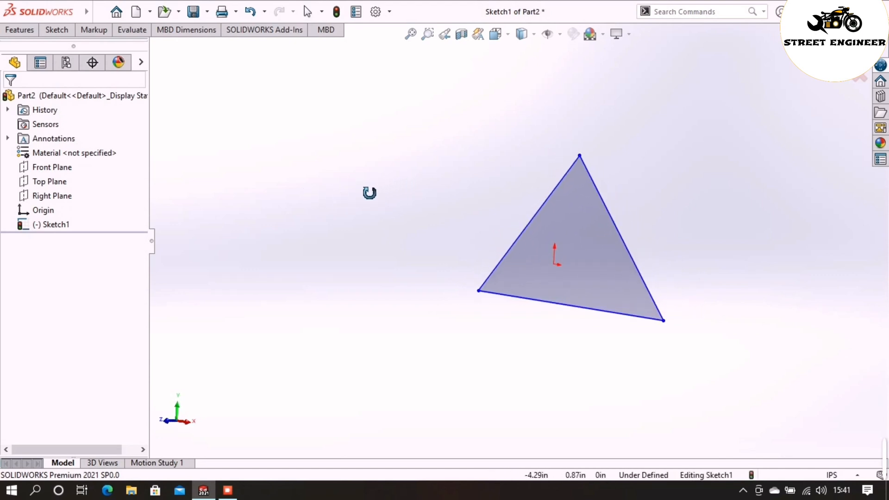
{"action": "key", "text": "f"}
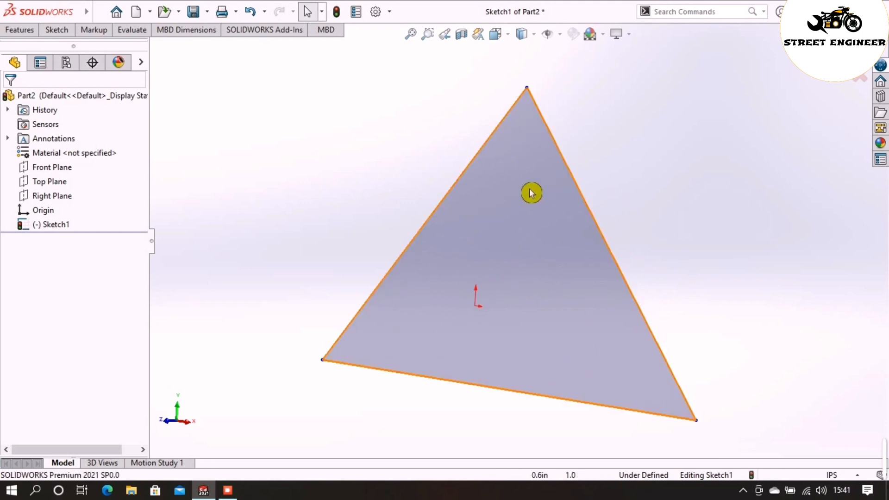
{"action": "left_click", "coordinate": [516, 41]}
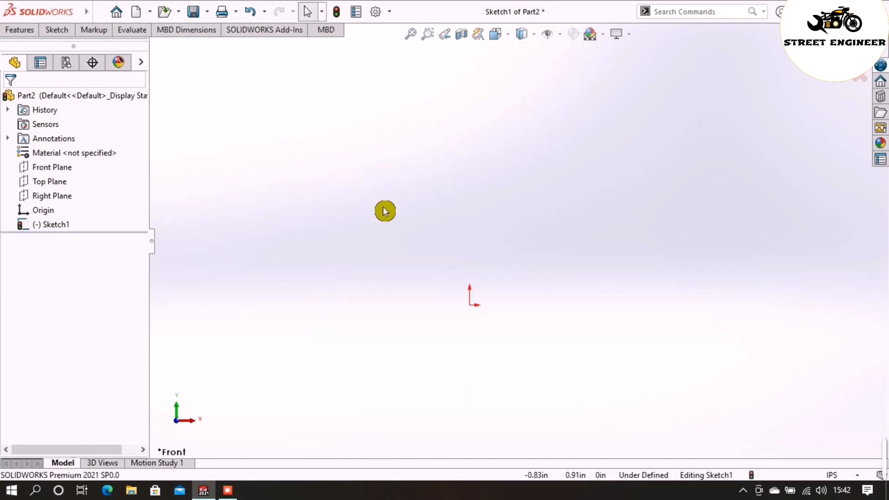
Sketch a corner rectangle on the Front Plane from the origin, extending up and right, about 1.83 in wide and 0.95 in high.
{"action": "left_click", "coordinate": [53, 167]}
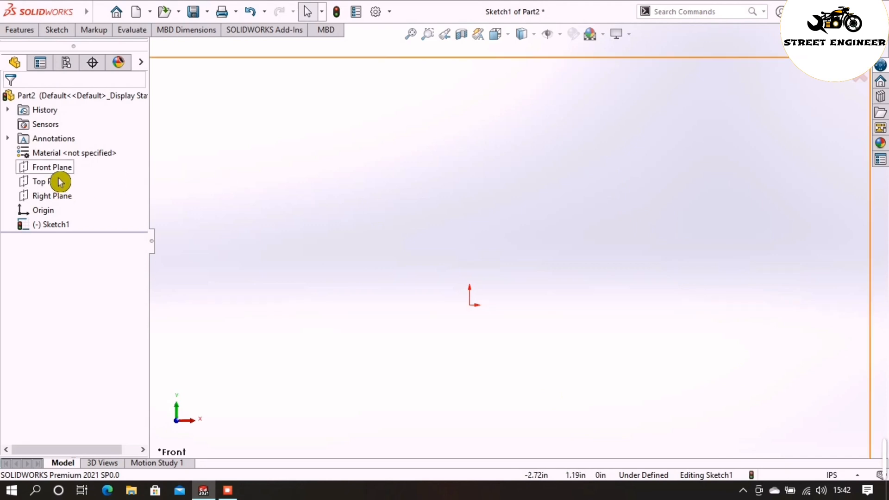
{"action": "left_click", "coordinate": [57, 30]}
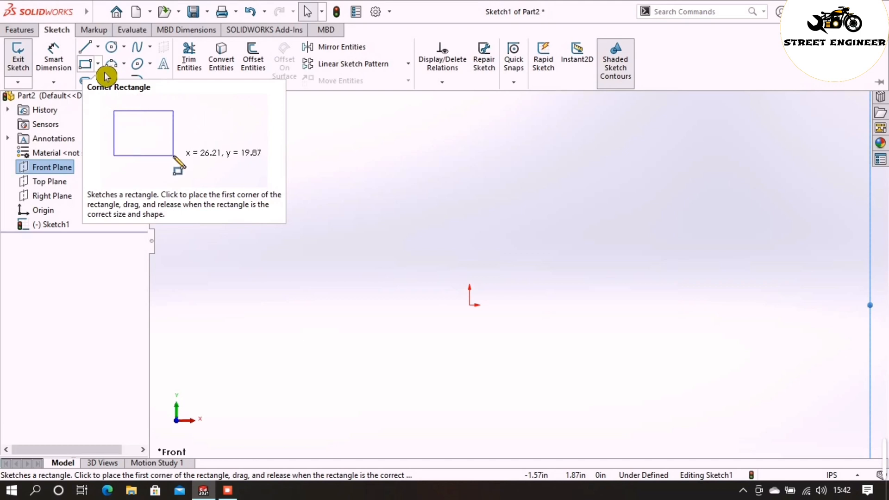
{"action": "left_click", "coordinate": [98, 64]}
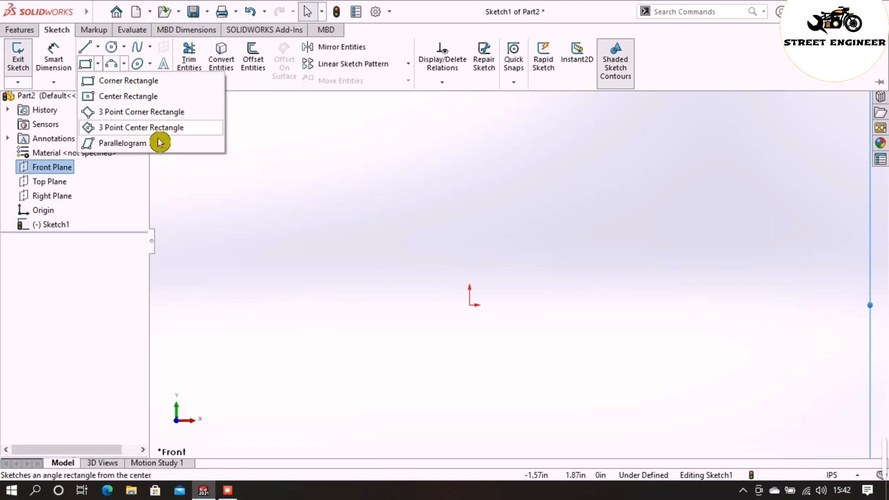
{"action": "left_click", "coordinate": [107, 81]}
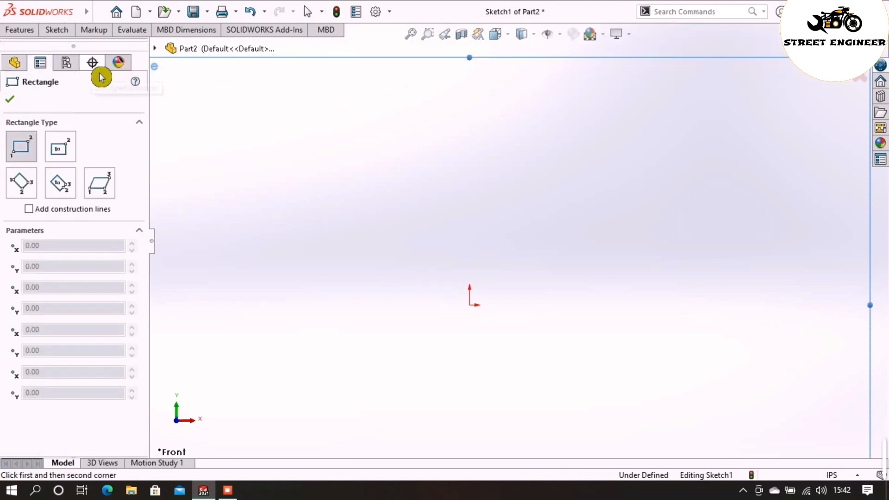
{"action": "left_click", "coordinate": [470, 305]}
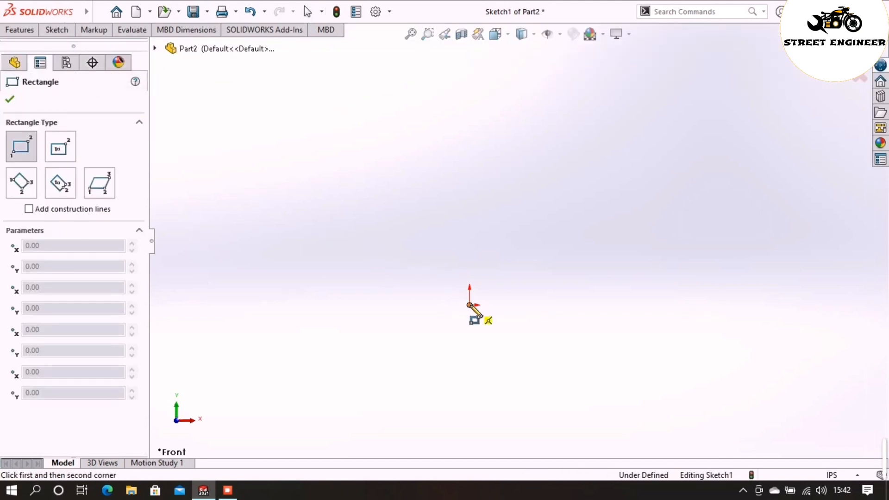
{"action": "left_click", "coordinate": [679, 196]}
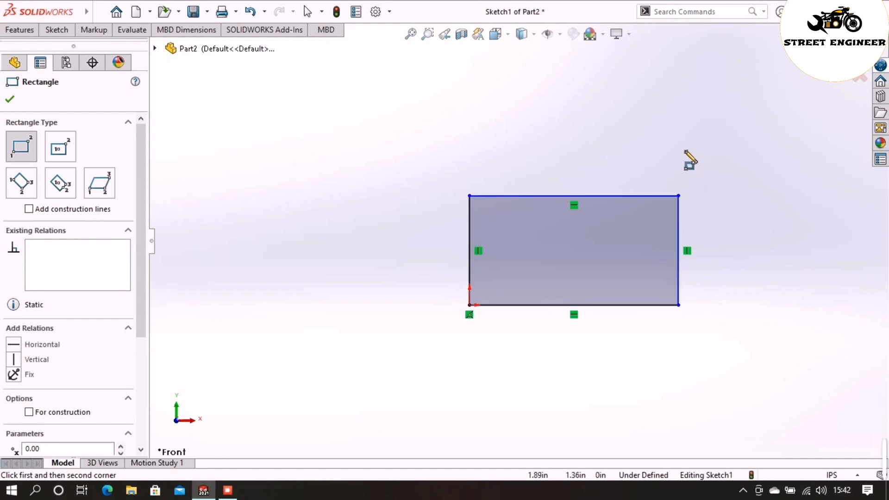
{"action": "right_click", "coordinate": [260, 82]}
{"action": "left_click", "coordinate": [262, 81]}
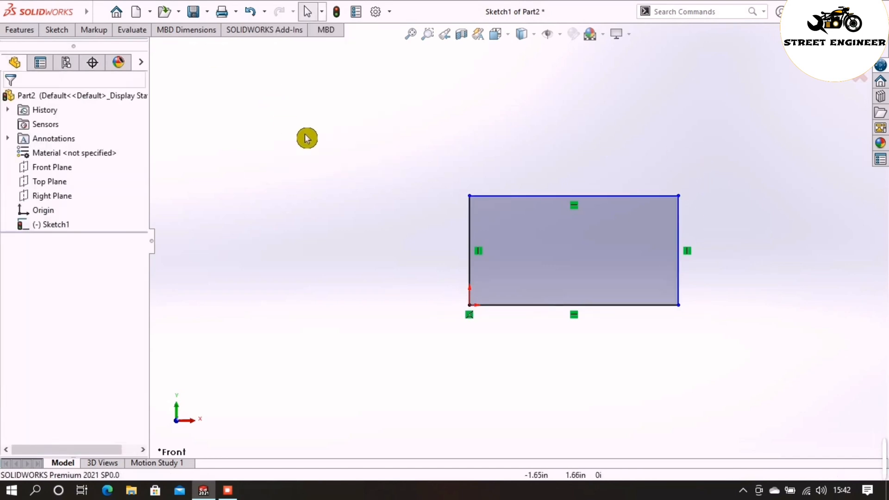
Dimension the distance between the rectangle's two upper corners and set it to 4 in.
{"action": "left_click", "coordinate": [67, 37]}
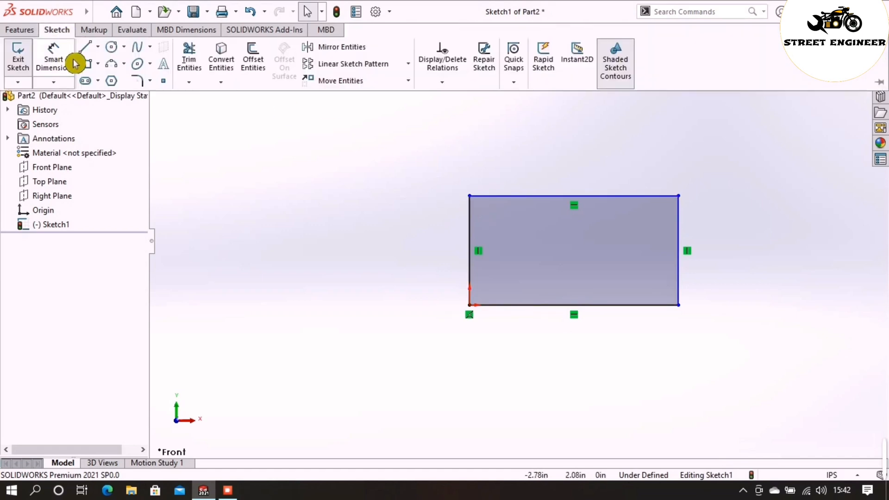
{"action": "left_click", "coordinate": [468, 195]}
{"action": "left_click", "coordinate": [679, 196]}
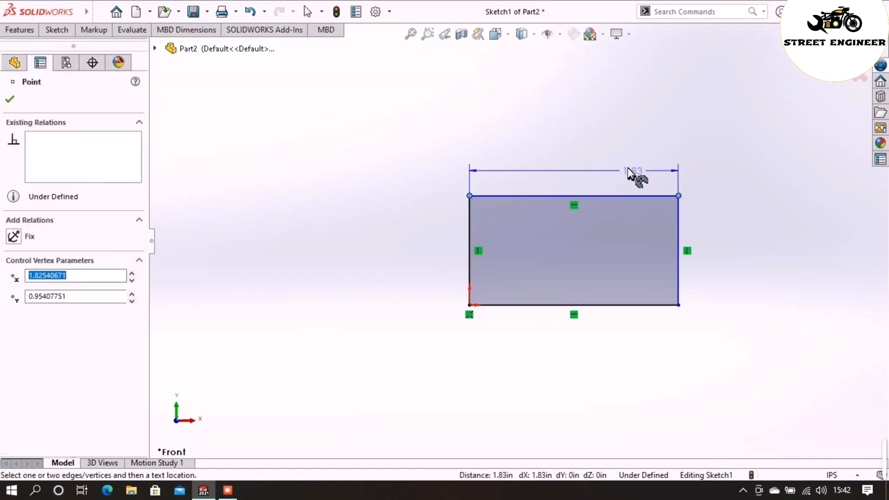
{"action": "left_click", "coordinate": [565, 120]}
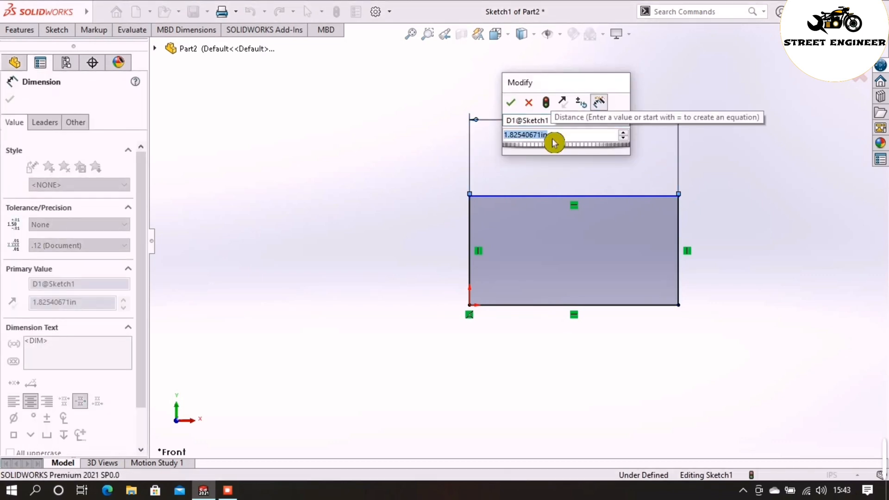
{"action": "type", "text": "4"}
{"action": "key", "text": "Return"}
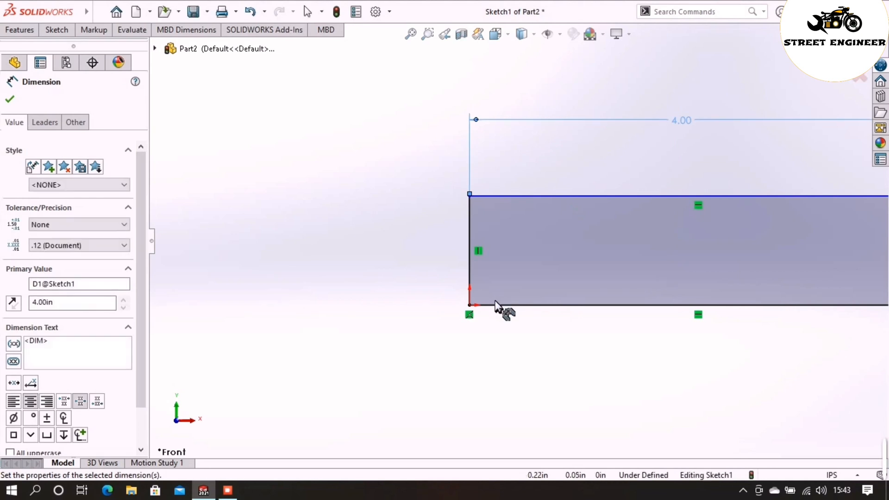
{"action": "scroll", "coordinate": [493, 303], "scroll_direction": "down", "scroll_amount": 1}
{"action": "scroll", "coordinate": [493, 304], "scroll_direction": "up", "scroll_amount": 3}
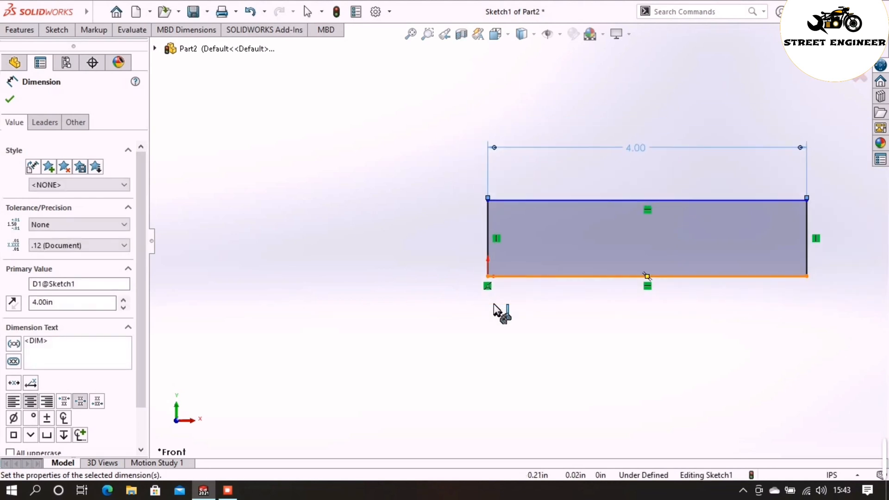
{"action": "left_click", "coordinate": [487, 200]}
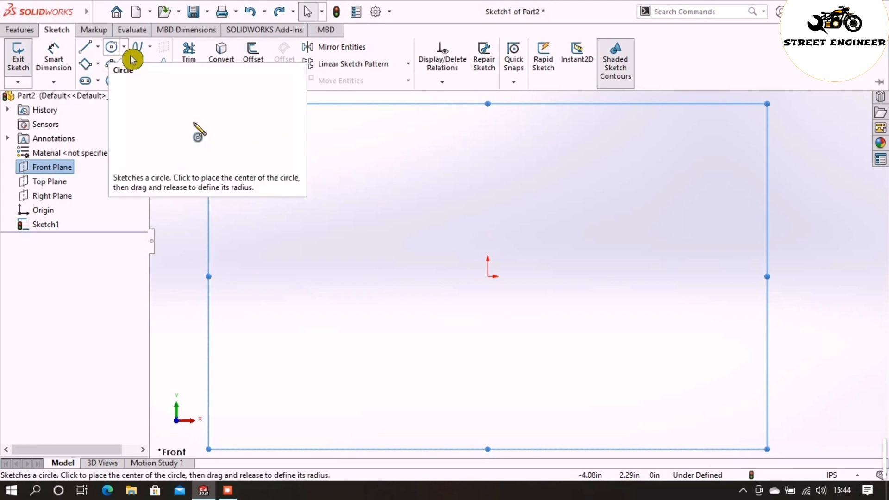
Sketch a center-point circle on the Front Plane, centered on the origin, with a radius of about 1.2 in.
{"action": "left_click", "coordinate": [124, 46]}
{"action": "left_click", "coordinate": [137, 65]}
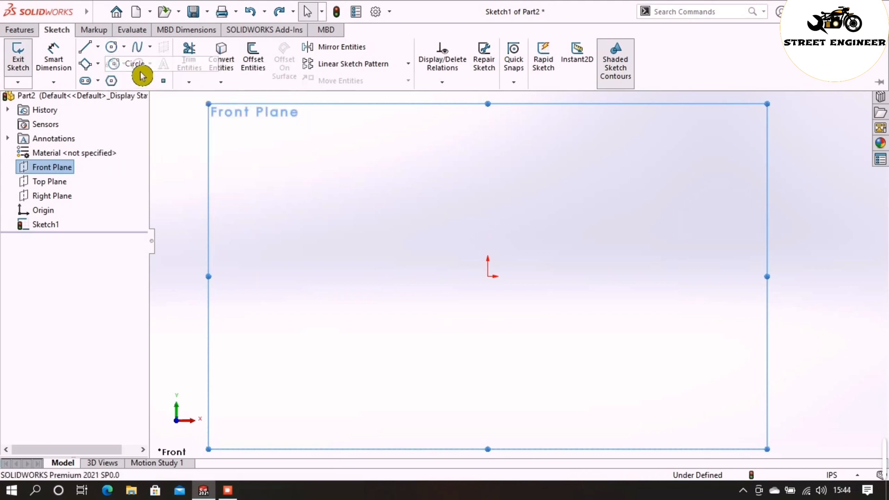
{"action": "left_click", "coordinate": [487, 276]}
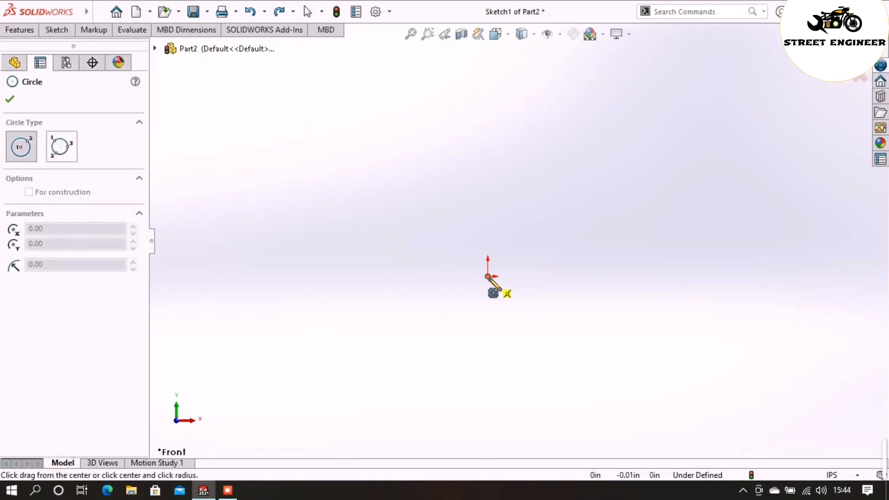
{"action": "left_click", "coordinate": [562, 214]}
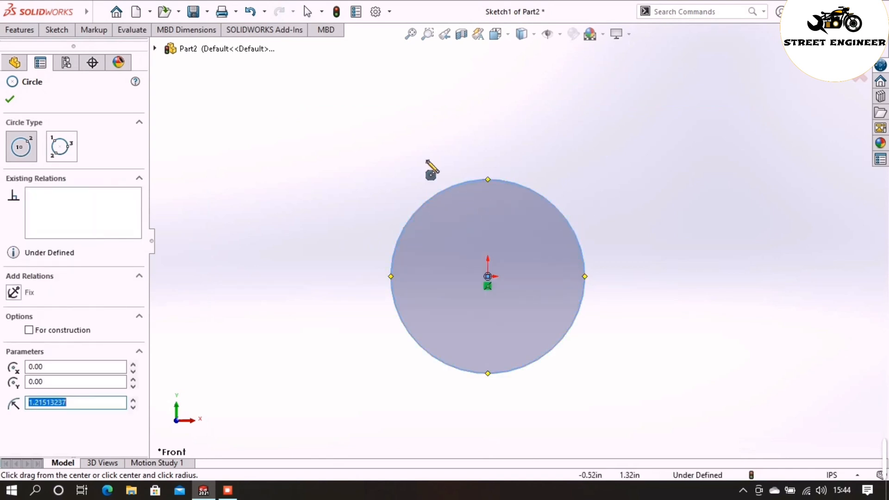
Dimension the circle's diameter above it and set it to 3 in.
{"action": "left_click", "coordinate": [67, 31]}
{"action": "key", "text": "Escape"}
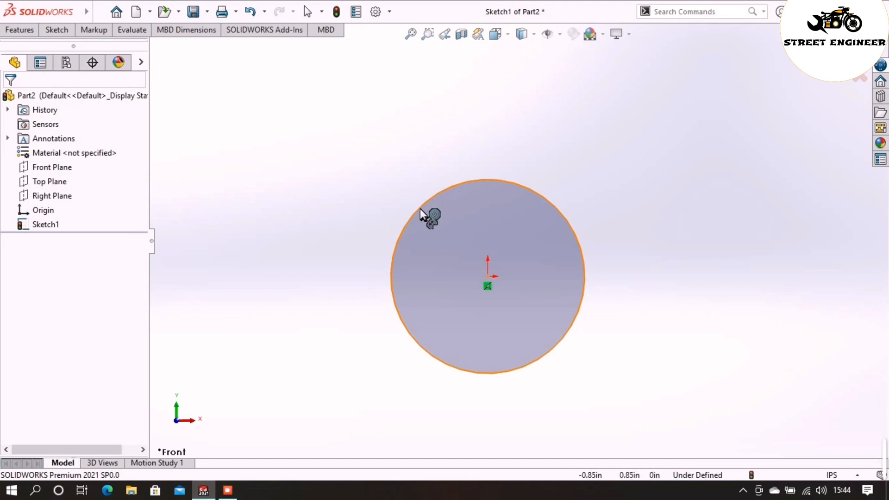
{"action": "left_click", "coordinate": [488, 179]}
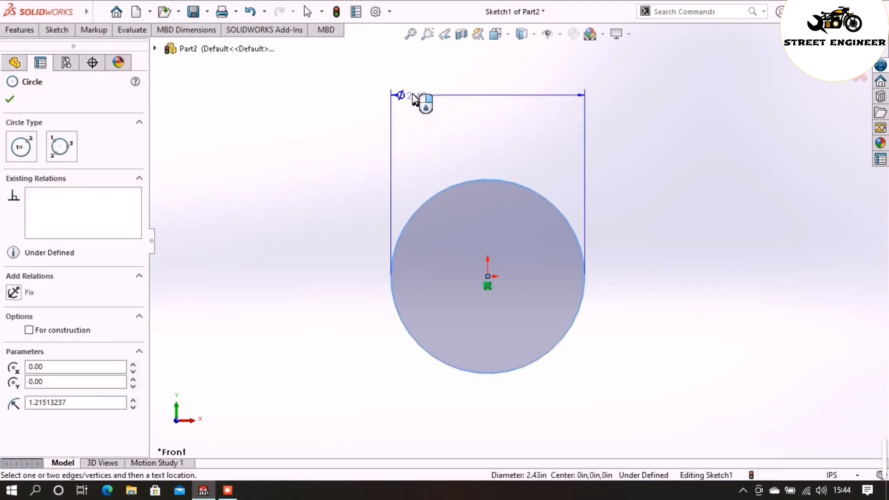
{"action": "left_click", "coordinate": [468, 79]}
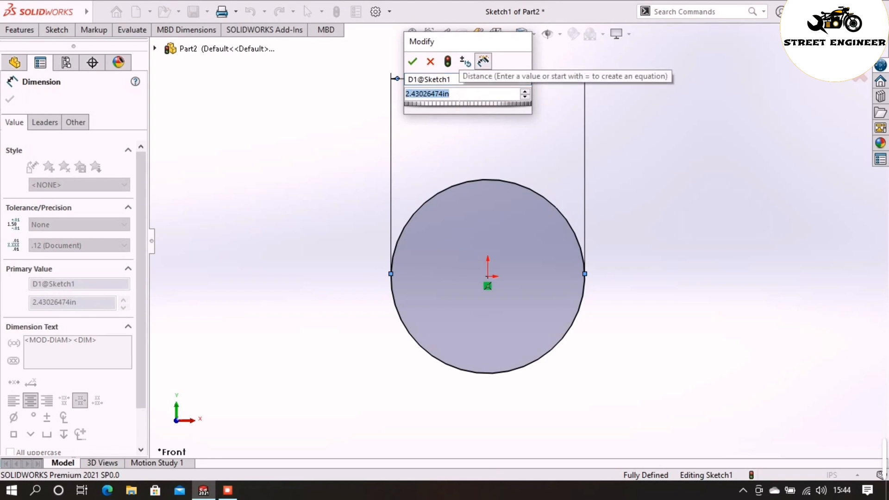
{"action": "type", "text": "3"}
{"action": "key", "text": "Return"}
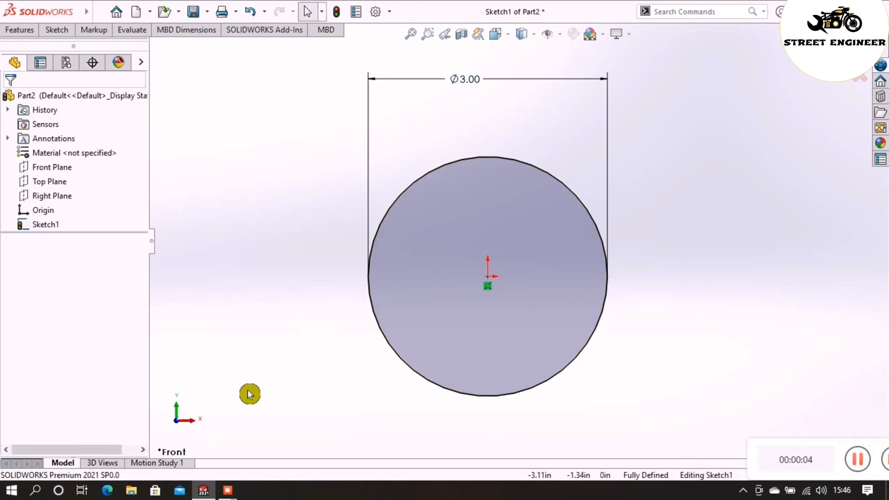
Delete the circle together with its diameter dimension from the sketch.
{"action": "left_click_drag", "start_coordinate": [250, 406], "coordinate": [752, 137]}
{"action": "key", "text": "Delete"}
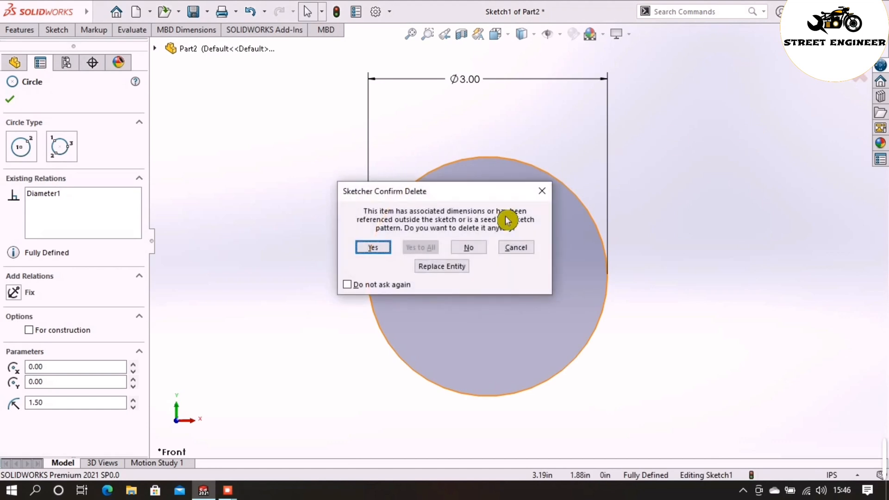
{"action": "left_click", "coordinate": [387, 250]}
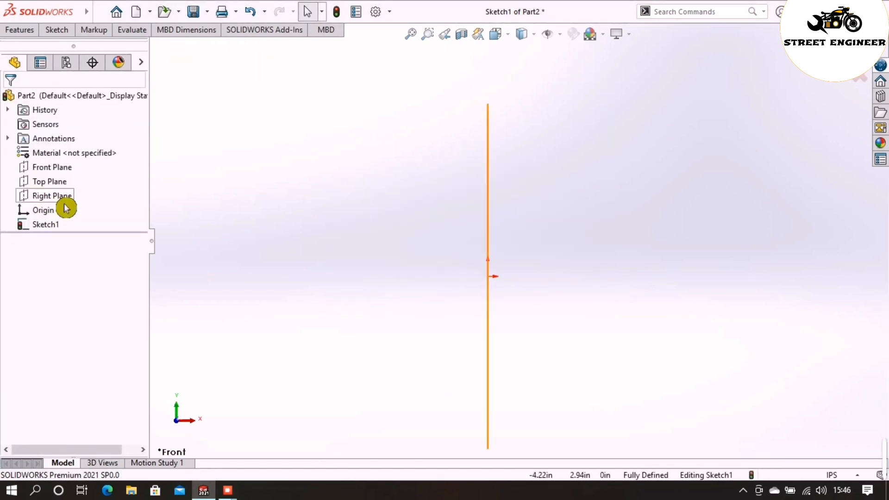
Sketch an eight-sided polygon on the Front Plane, centered on the origin, with an inscribed circle about 2.34 in in diameter.
{"action": "left_click", "coordinate": [52, 167]}
{"action": "left_click", "coordinate": [69, 31]}
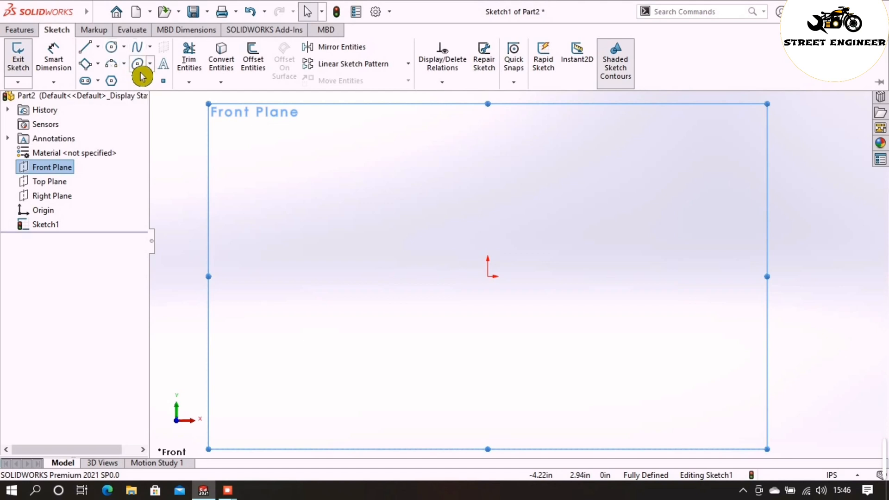
{"action": "left_click", "coordinate": [123, 92]}
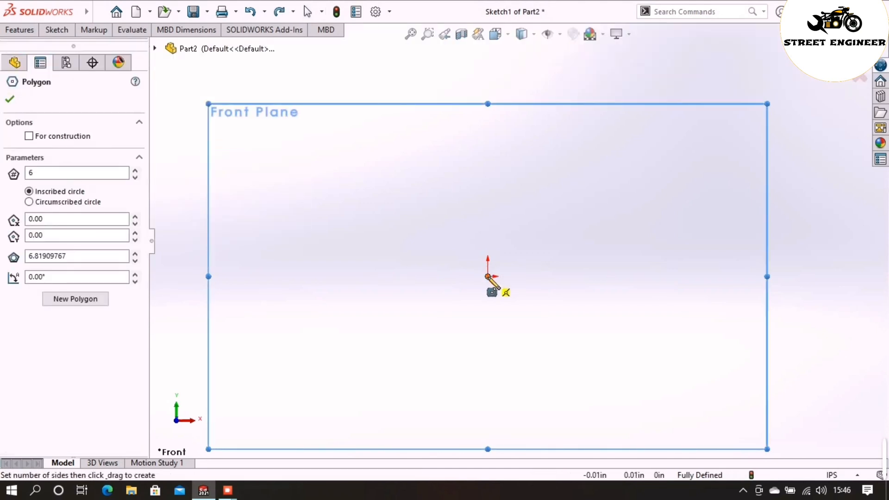
{"action": "left_click", "coordinate": [487, 276]}
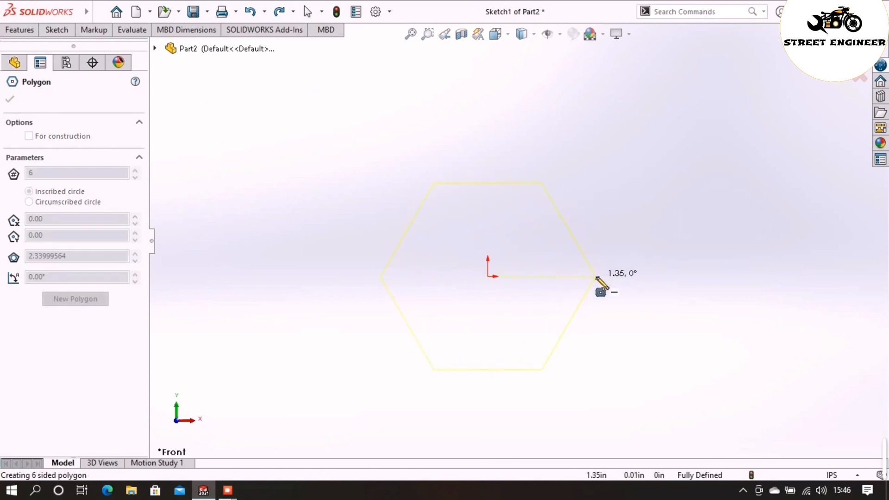
{"action": "left_click", "coordinate": [596, 276]}
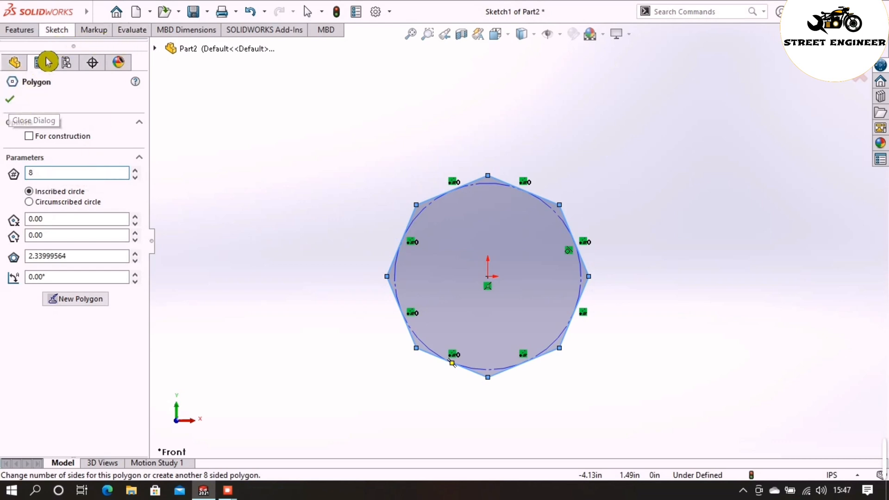
Dimension the horizontal distance between the octagon's topmost vertex and the adjacent upper-left vertex and set it to 2 in.
{"action": "left_click", "coordinate": [63, 31]}
{"action": "left_click", "coordinate": [70, 61]}
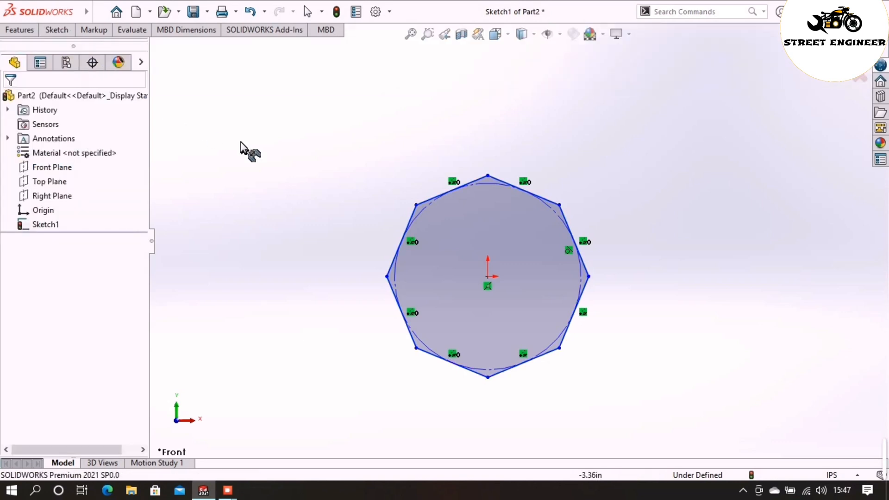
{"action": "left_click", "coordinate": [416, 204]}
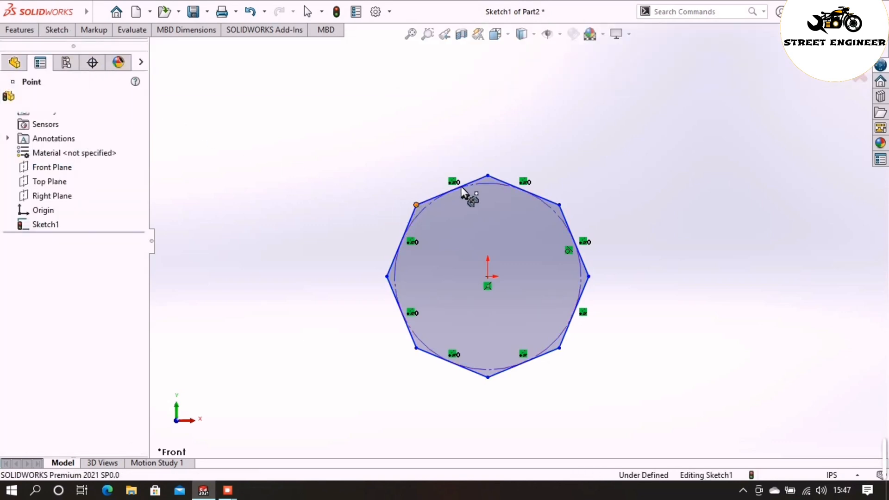
{"action": "left_click", "coordinate": [487, 175]}
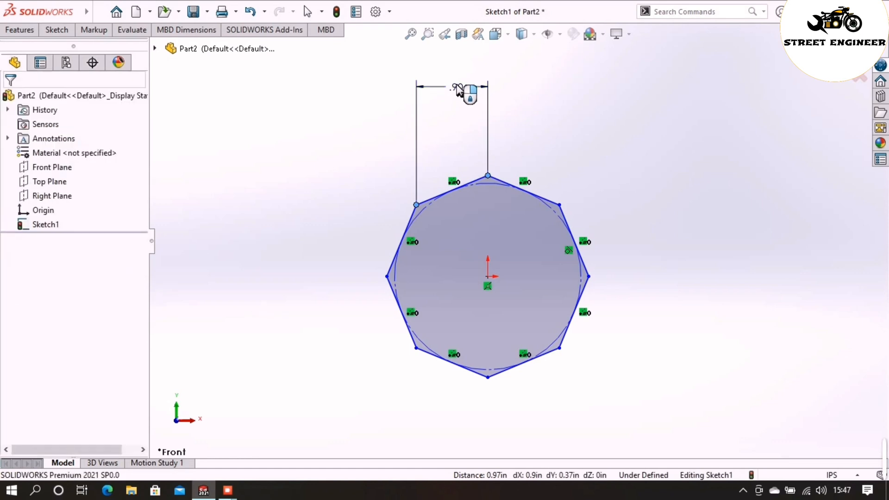
{"action": "left_click", "coordinate": [469, 95]}
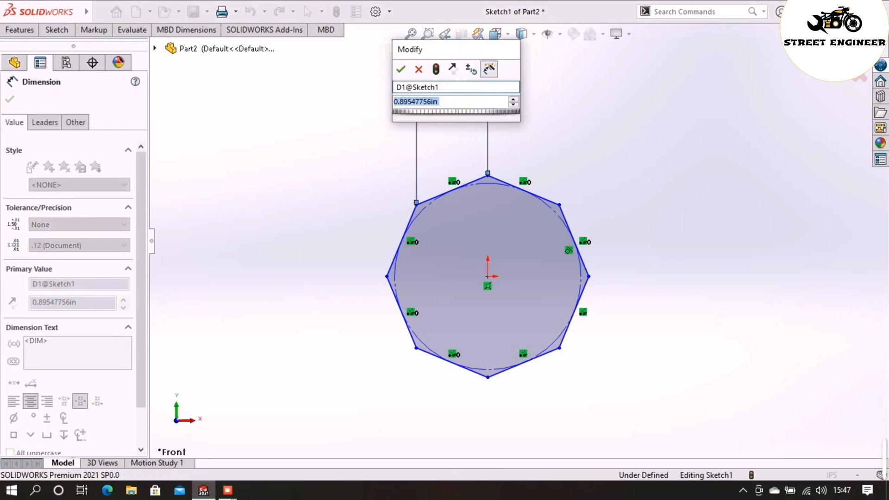
{"action": "type", "text": "2"}
{"action": "key", "text": "Return"}
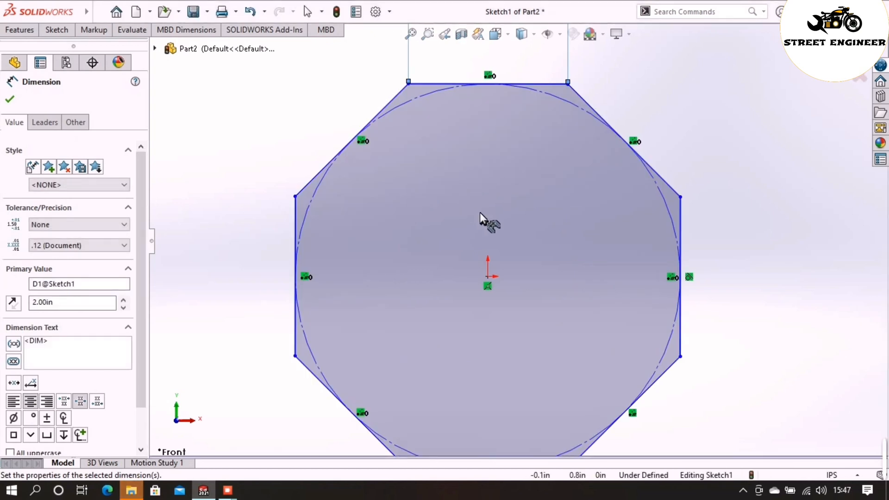
{"action": "scroll", "coordinate": [480, 212], "scroll_direction": "up", "scroll_amount": 2}
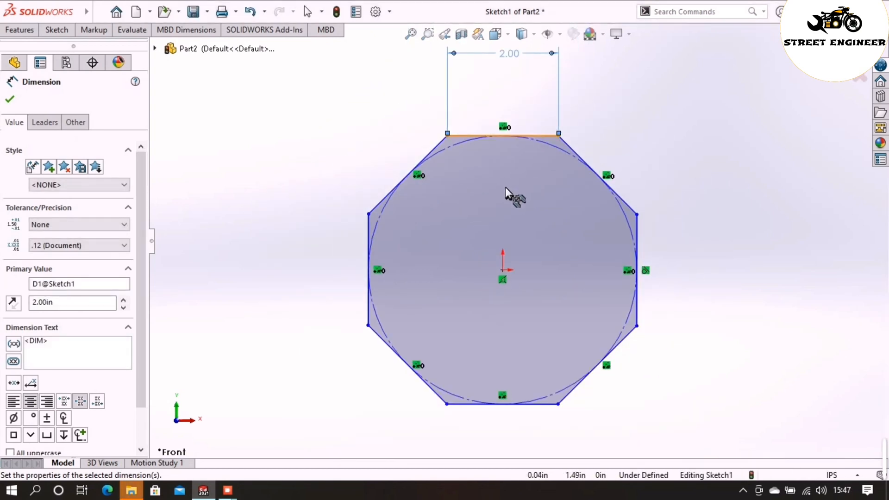
{"action": "scroll", "coordinate": [504, 187], "scroll_direction": "up", "scroll_amount": 1}
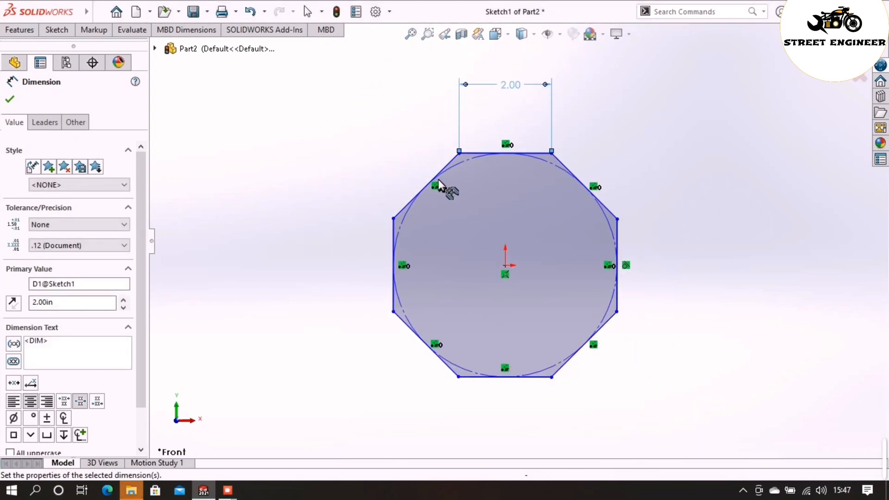